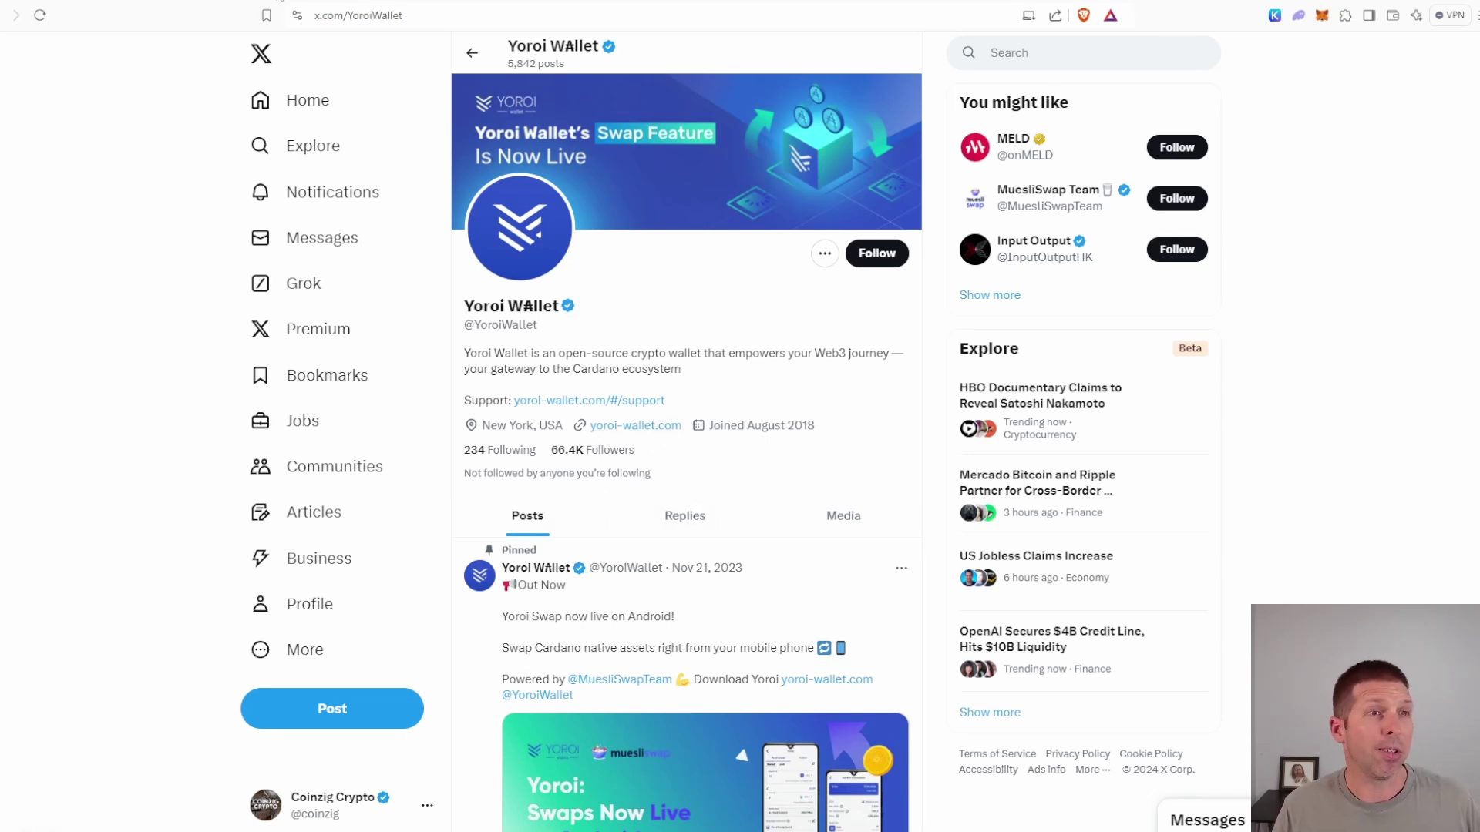
Step: Go to yoroi-wallet.com and pick Chrome under DOWNLOAD to reach the Web Store page
{"action": "left_click", "coordinate": [283, 2]}
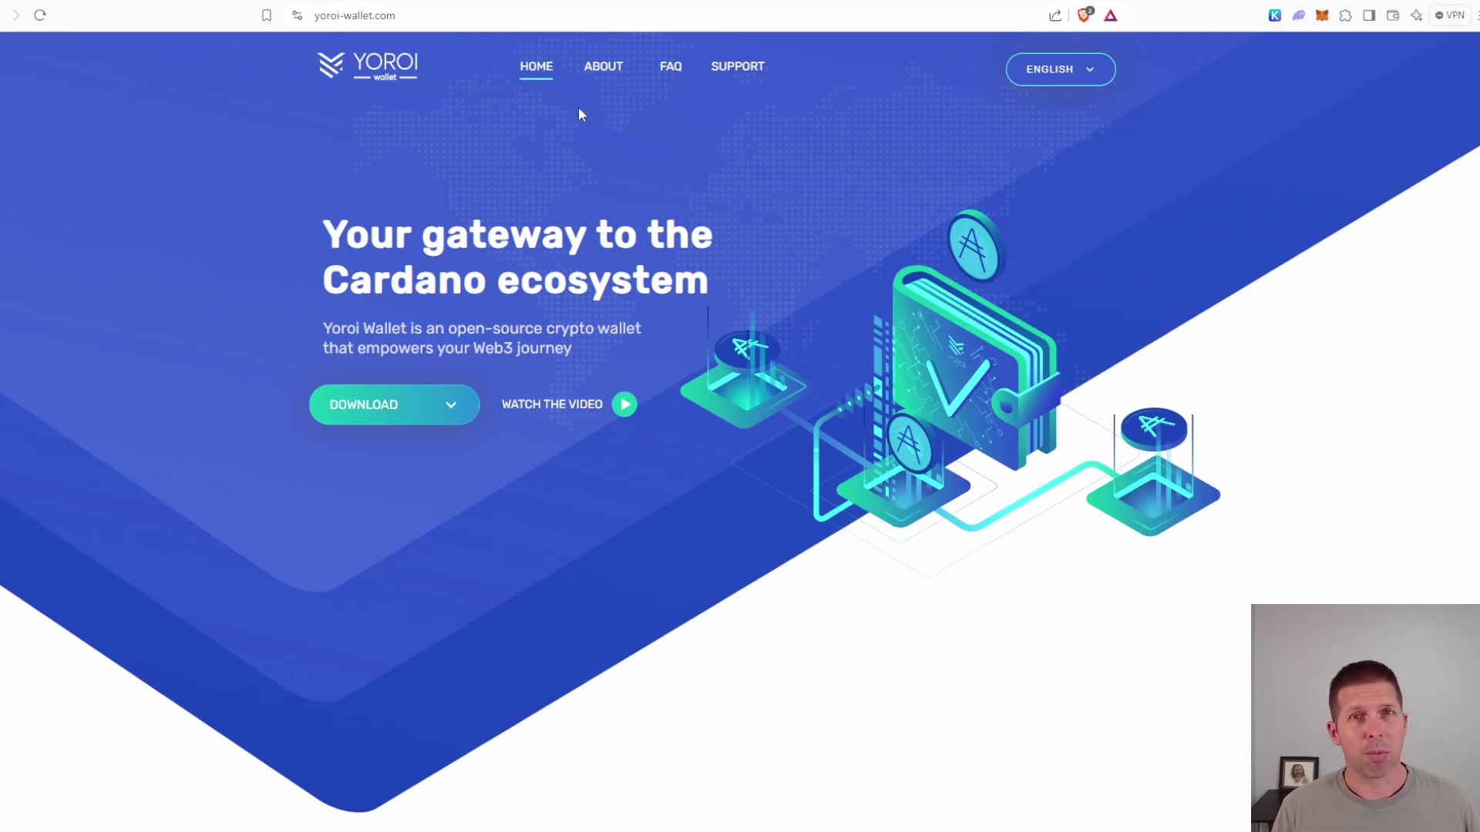
{"action": "left_click", "coordinate": [451, 408]}
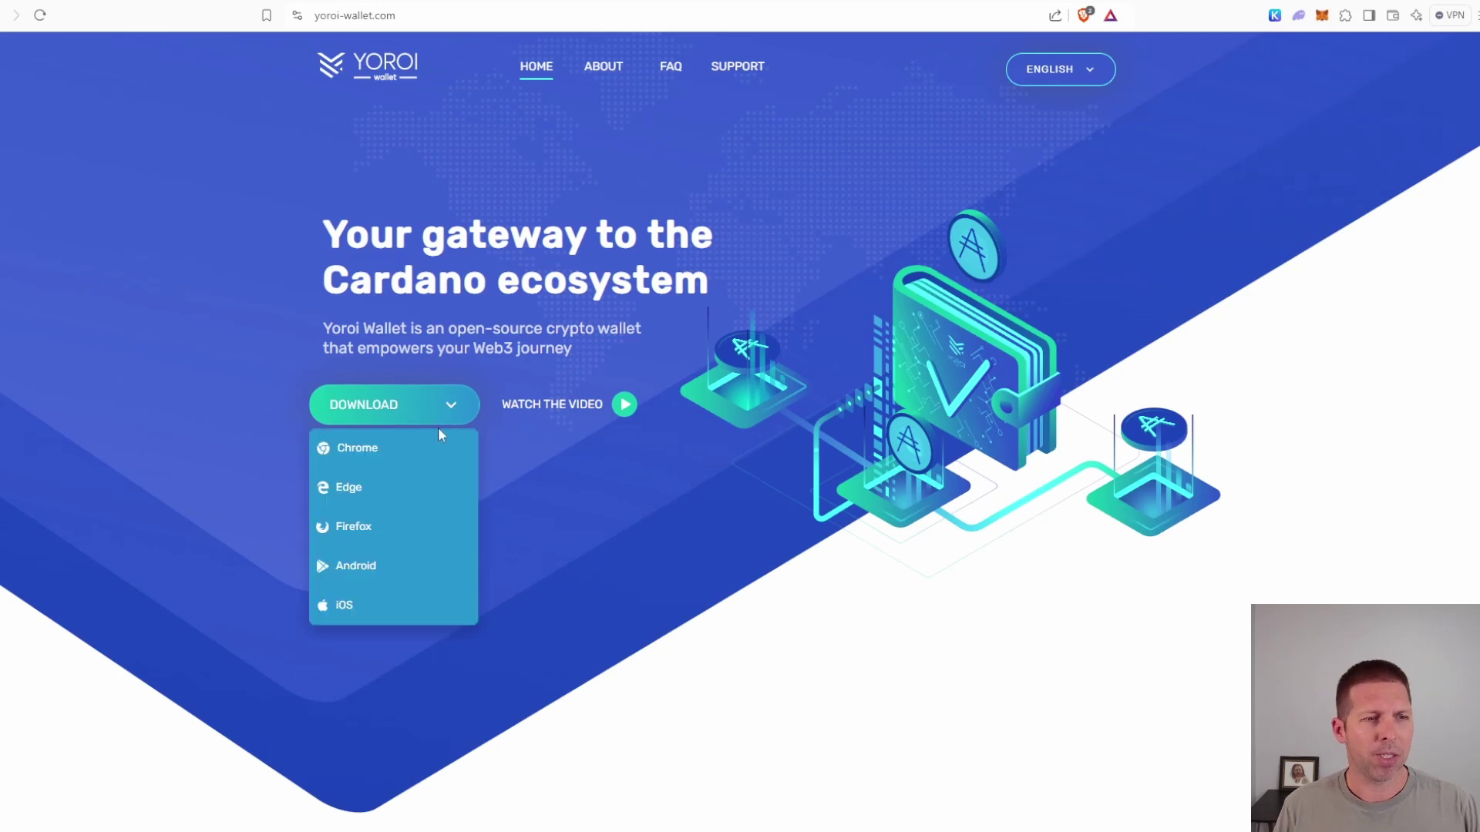
{"action": "left_click", "coordinate": [403, 460]}
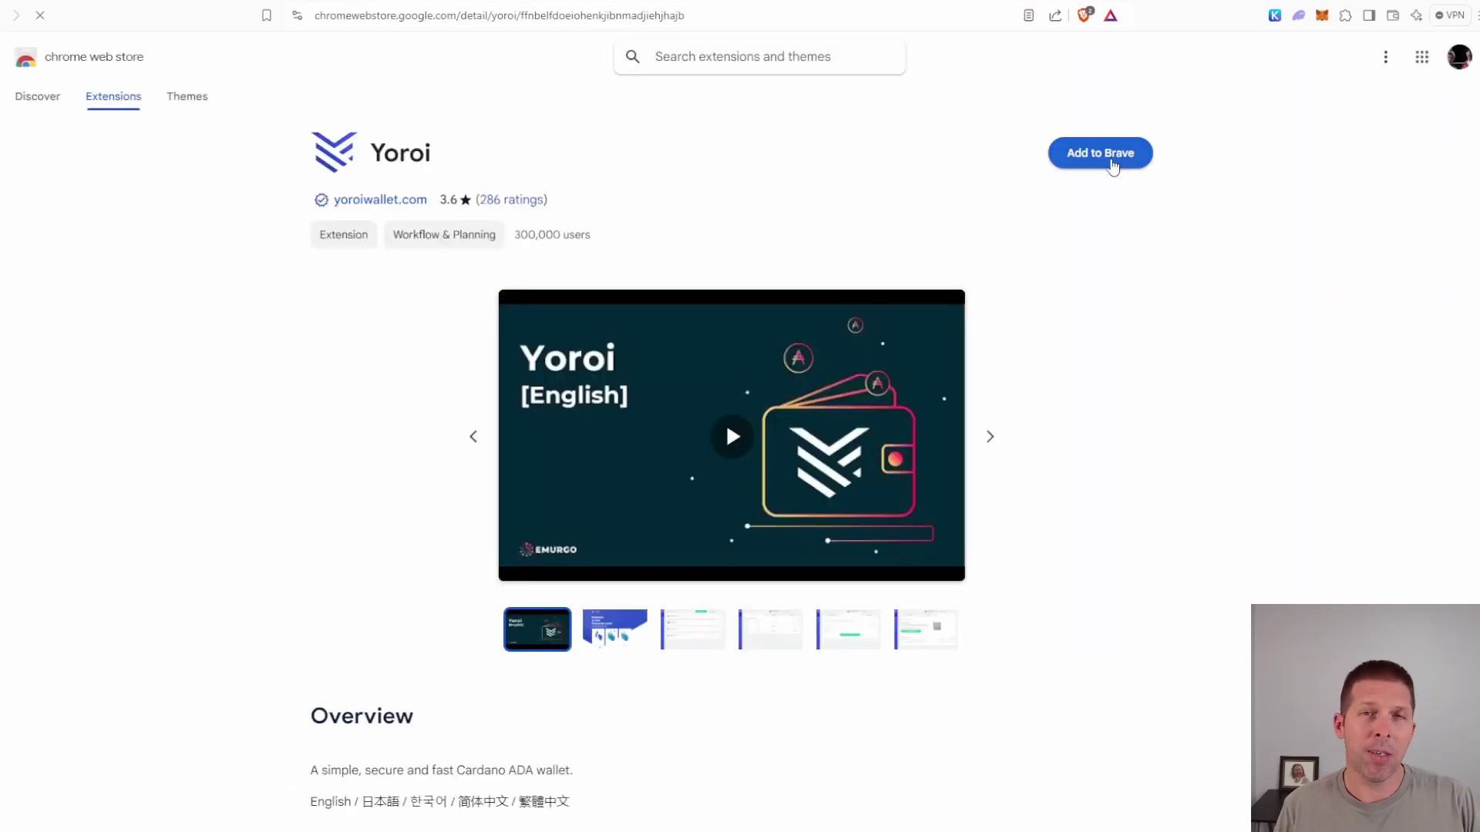
Step: Add the Yoroi extension to Brave and find it in the installed extensions list
{"action": "left_click", "coordinate": [1102, 159]}
{"action": "left_click", "coordinate": [803, 183]}
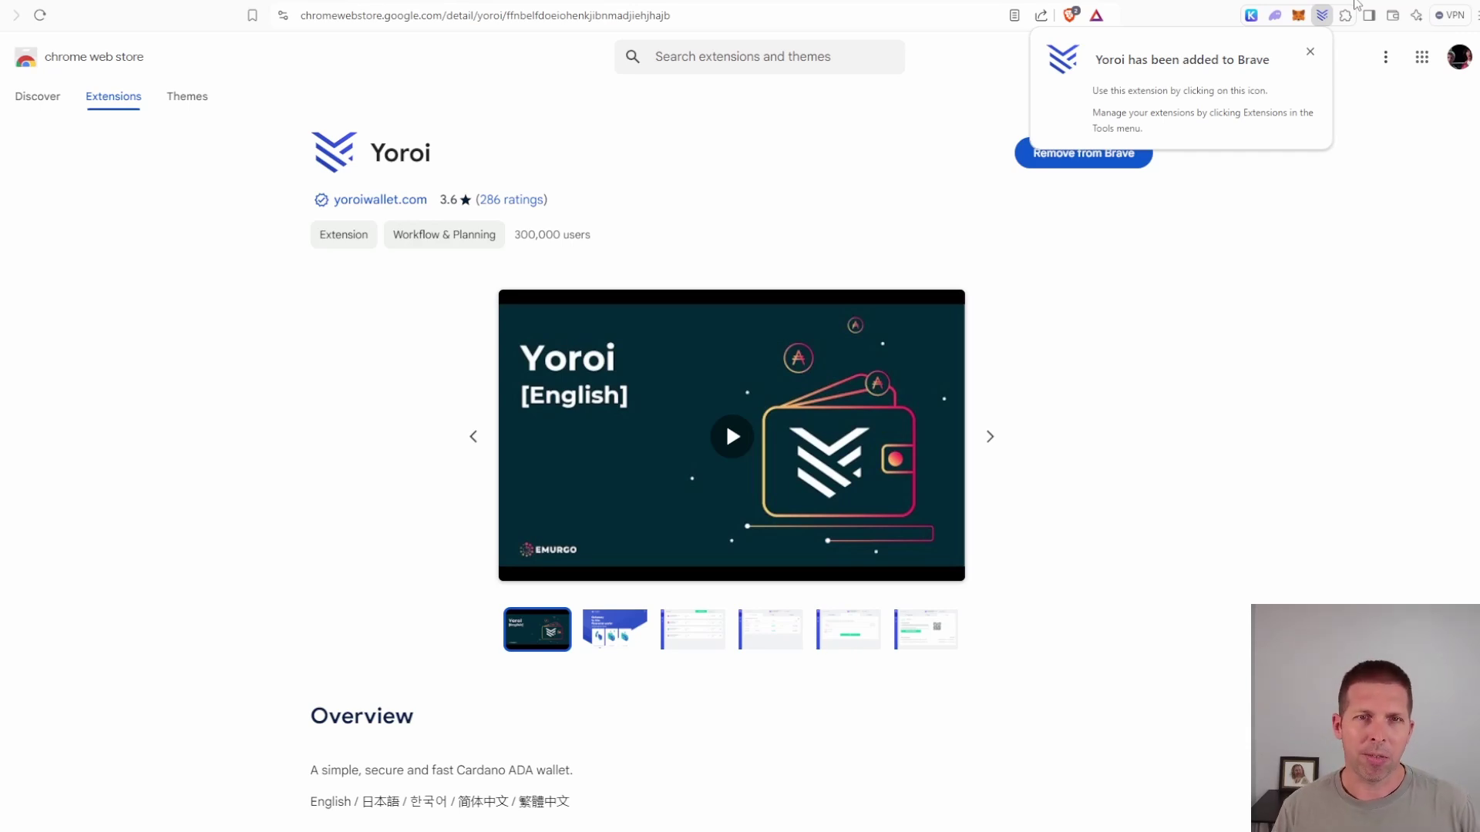
{"action": "left_click", "coordinate": [1248, 241]}
{"action": "left_click", "coordinate": [1345, 14]}
{"action": "scroll", "coordinate": [1241, 203], "scroll_direction": "down", "scroll_amount": 2}
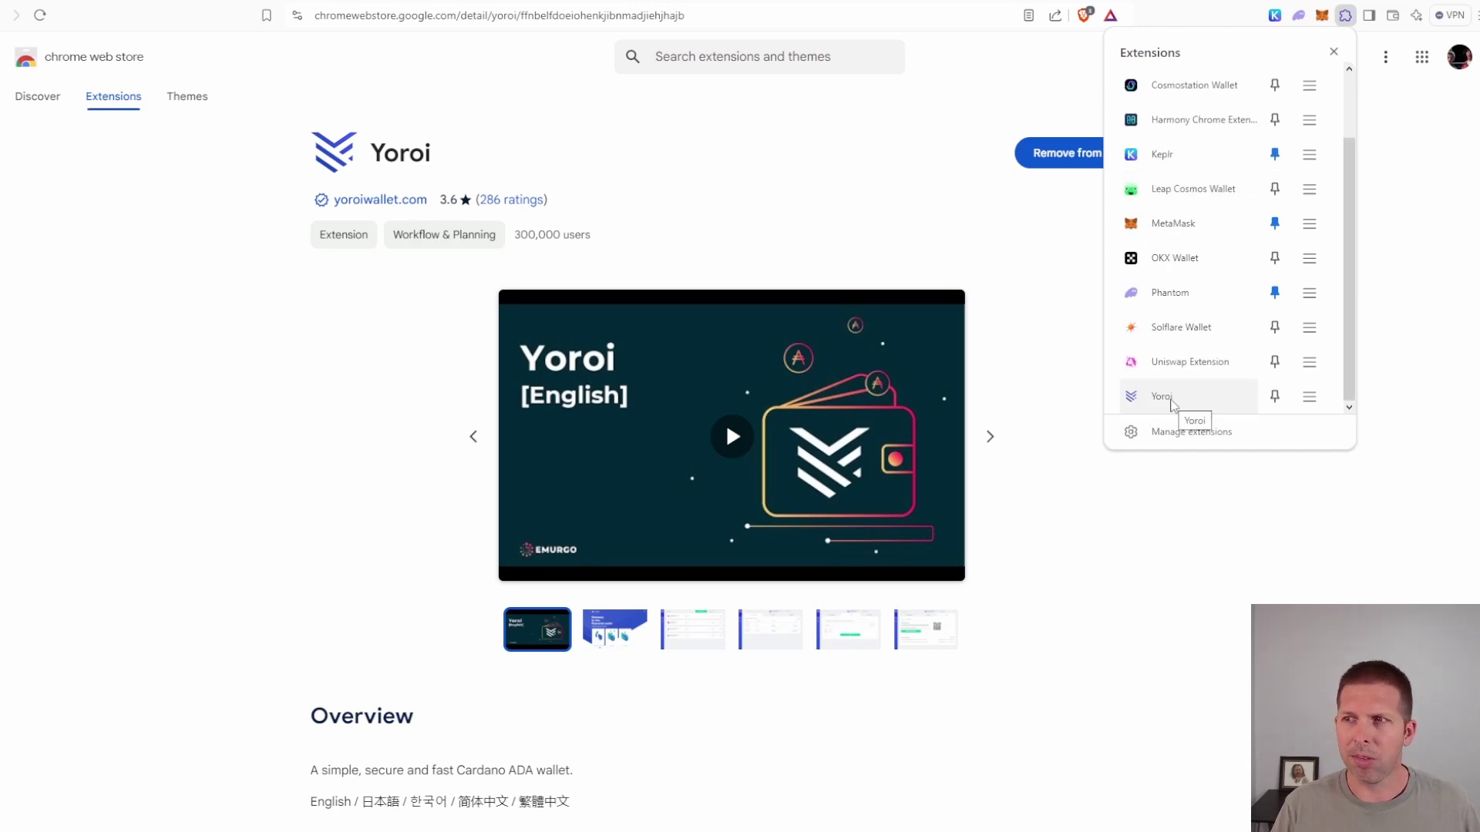
Step: Launch Yoroi, keep English, accept the terms, and skip analytics and Cardano payment URLs
{"action": "left_click", "coordinate": [1168, 400]}
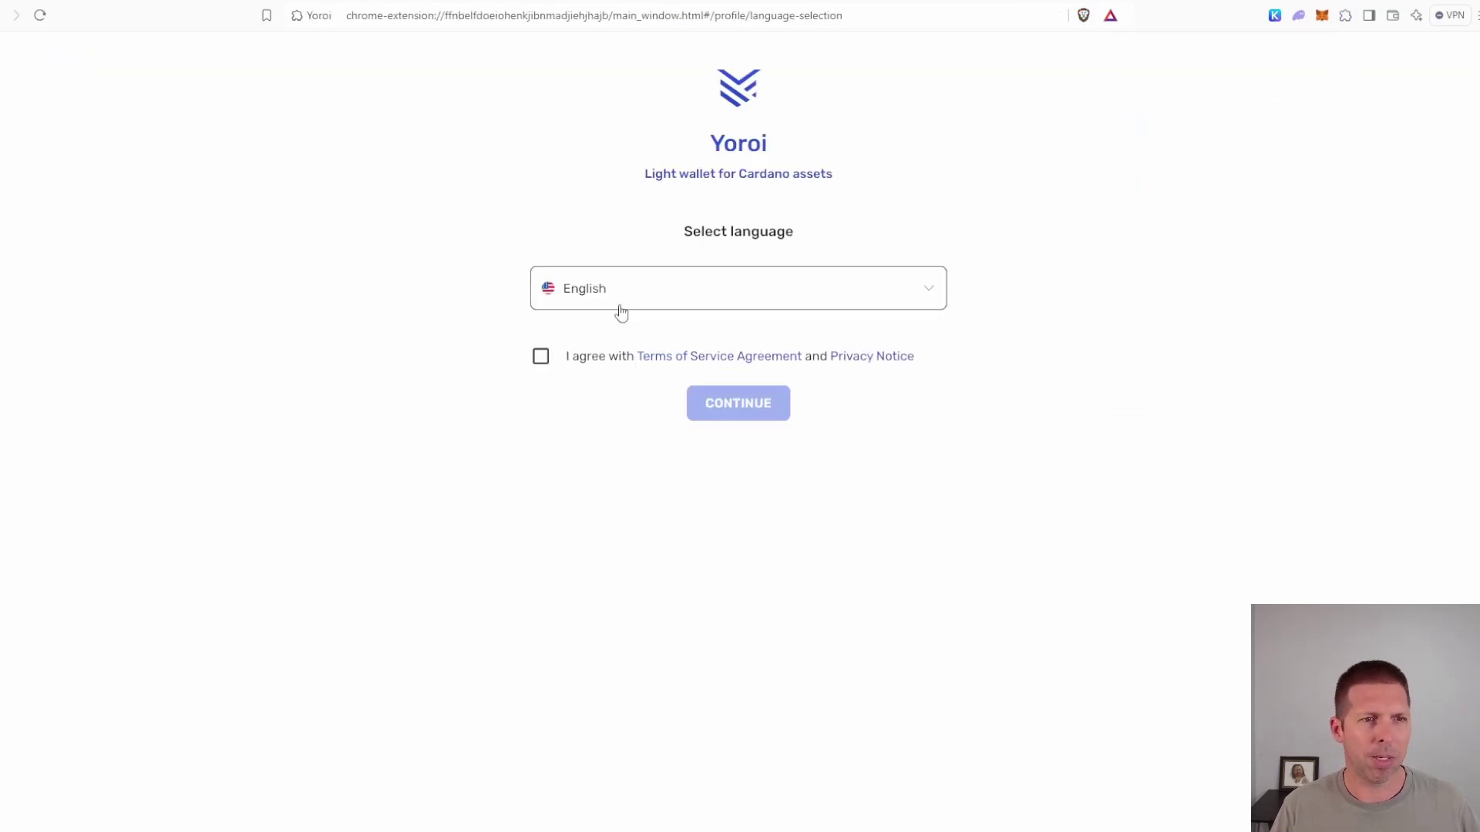
{"action": "left_click", "coordinate": [746, 299]}
{"action": "left_click", "coordinate": [967, 535]}
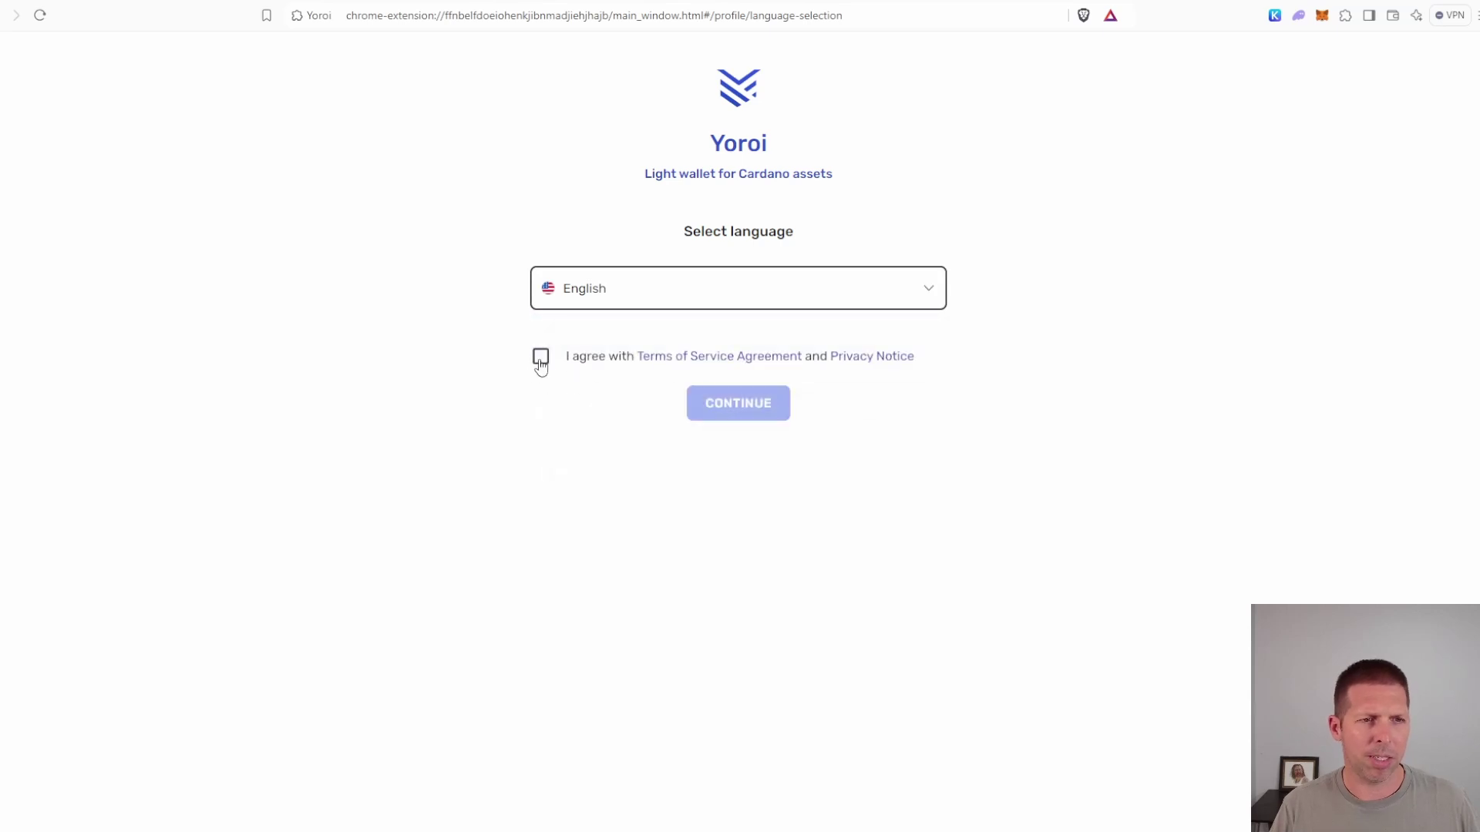
{"action": "left_click", "coordinate": [541, 357]}
{"action": "left_click", "coordinate": [727, 407]}
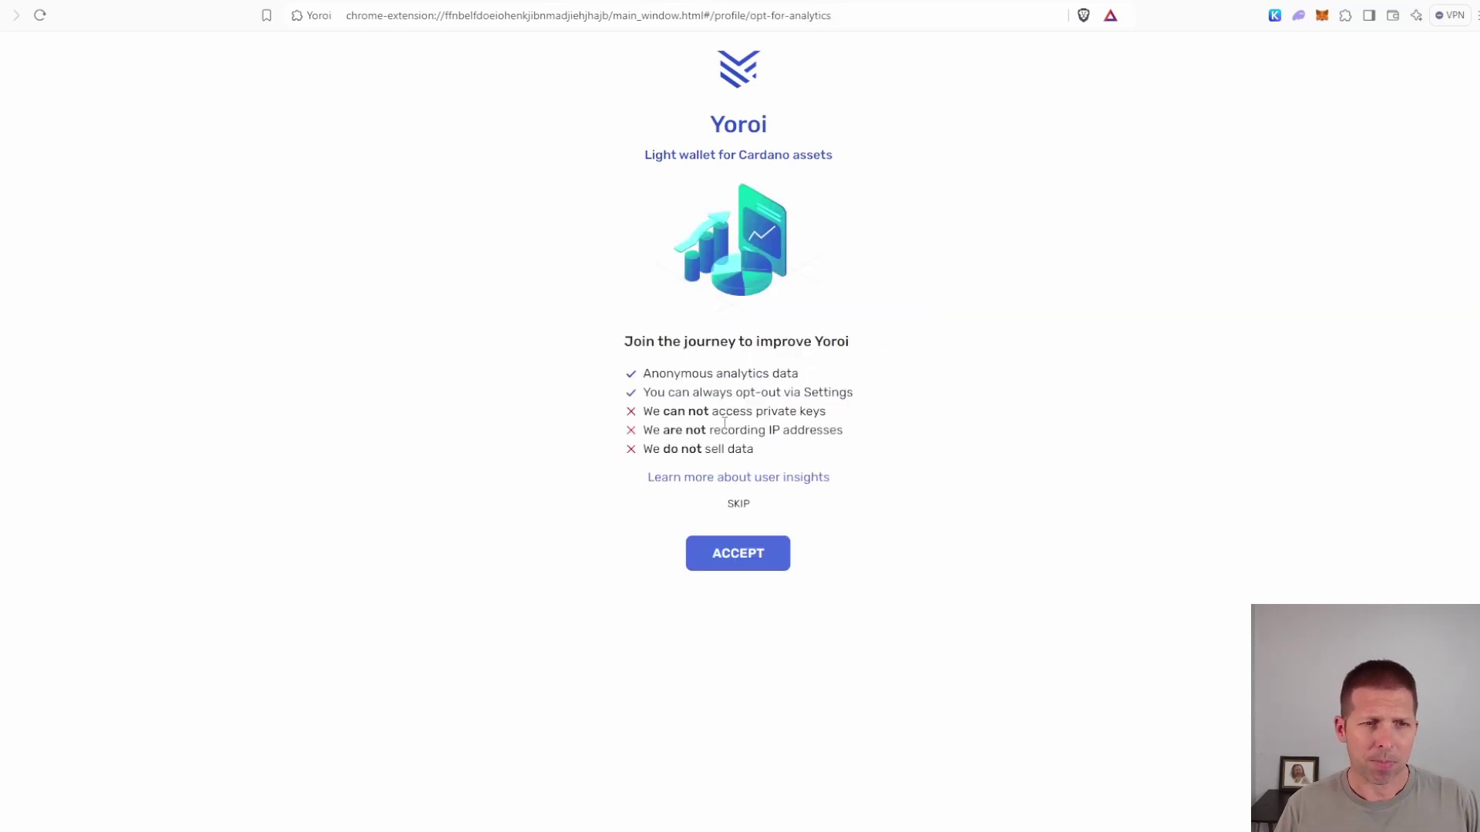
{"action": "left_click", "coordinate": [740, 506]}
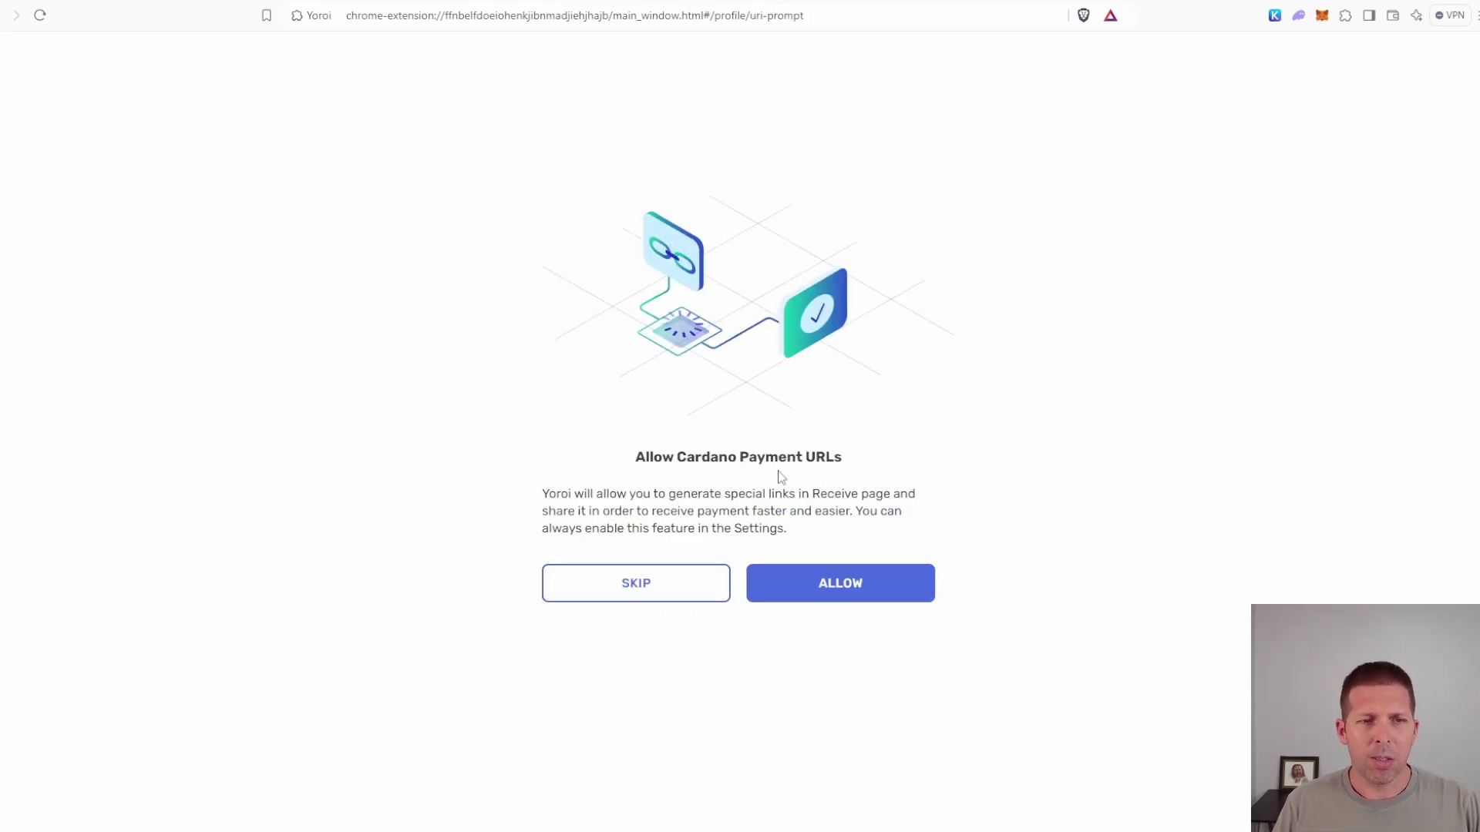
{"action": "left_click", "coordinate": [660, 599]}
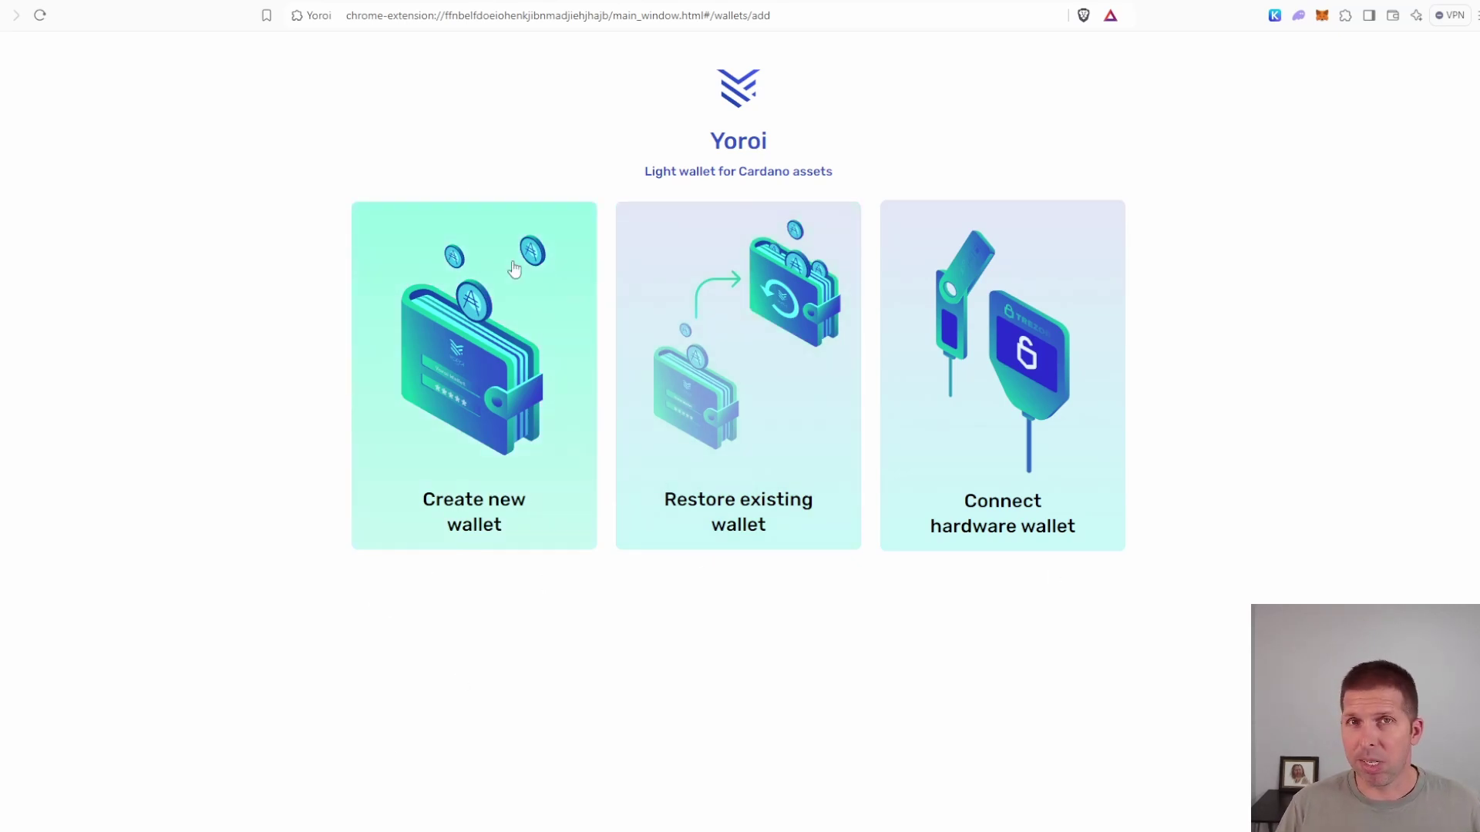
Step: Begin a new wallet and get past the recovery phrase information and saving tips
{"action": "left_click", "coordinate": [492, 353]}
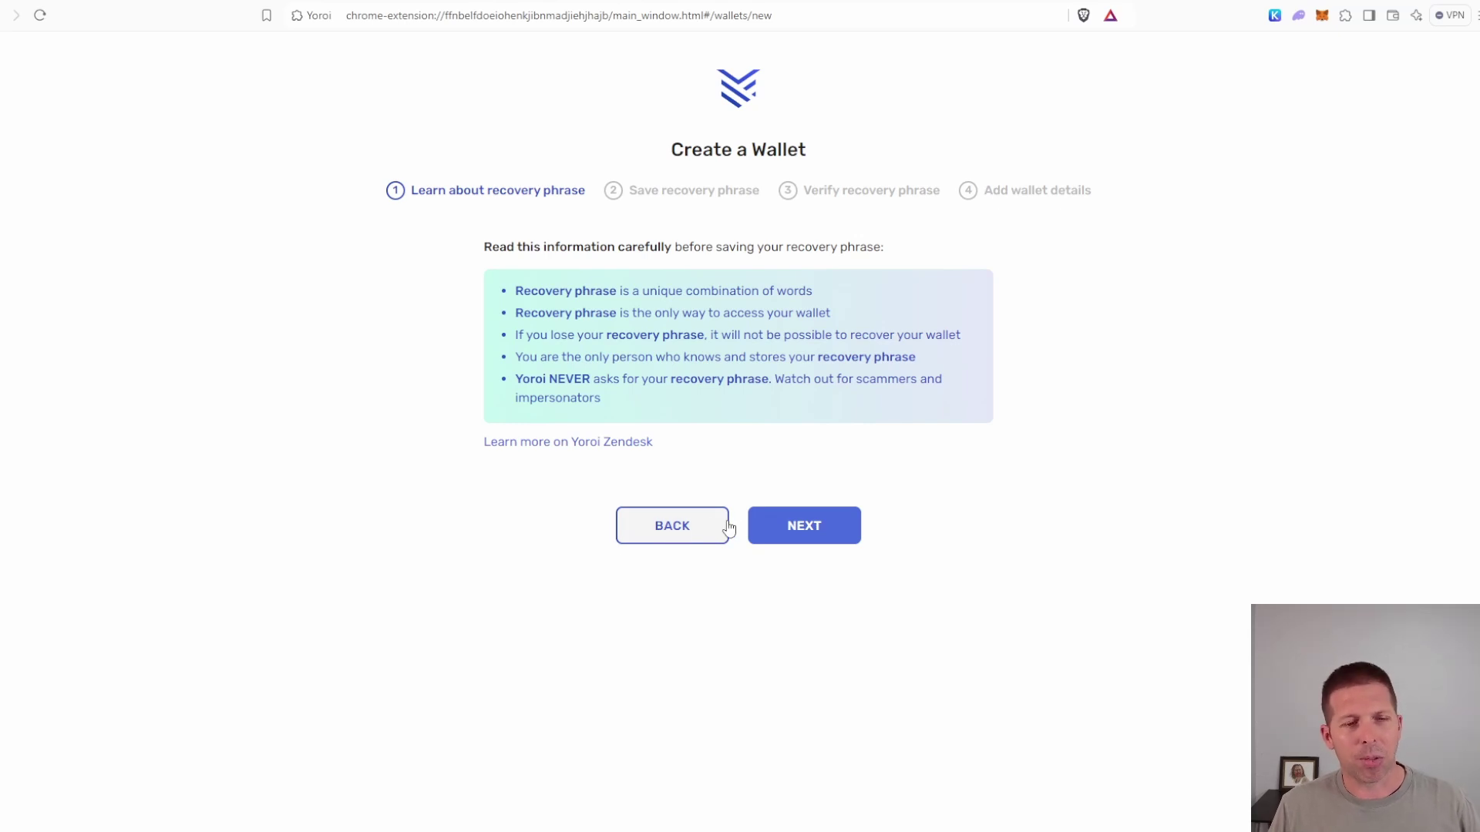
{"action": "left_click", "coordinate": [821, 542]}
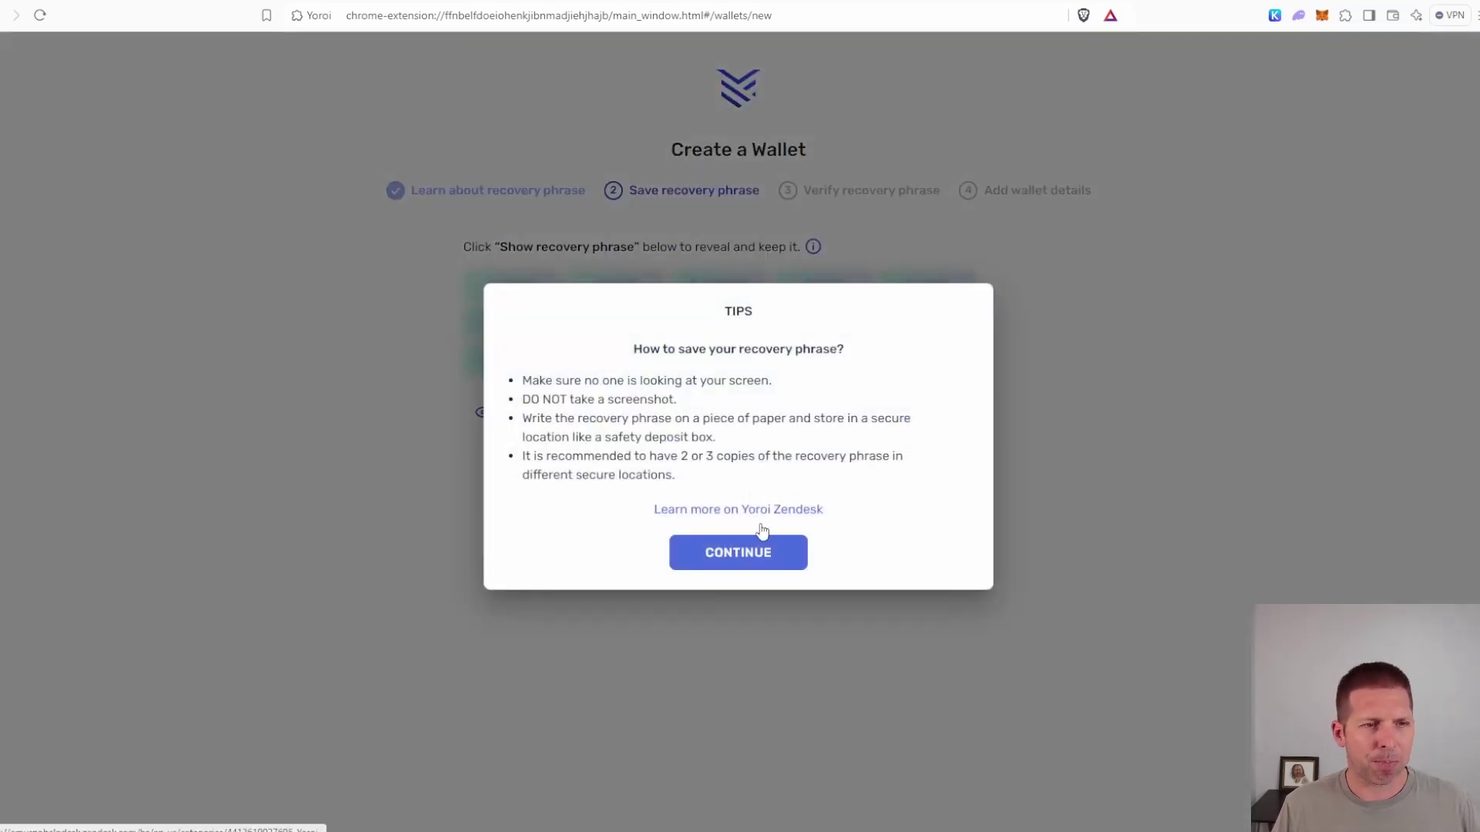
{"action": "left_click", "coordinate": [752, 563]}
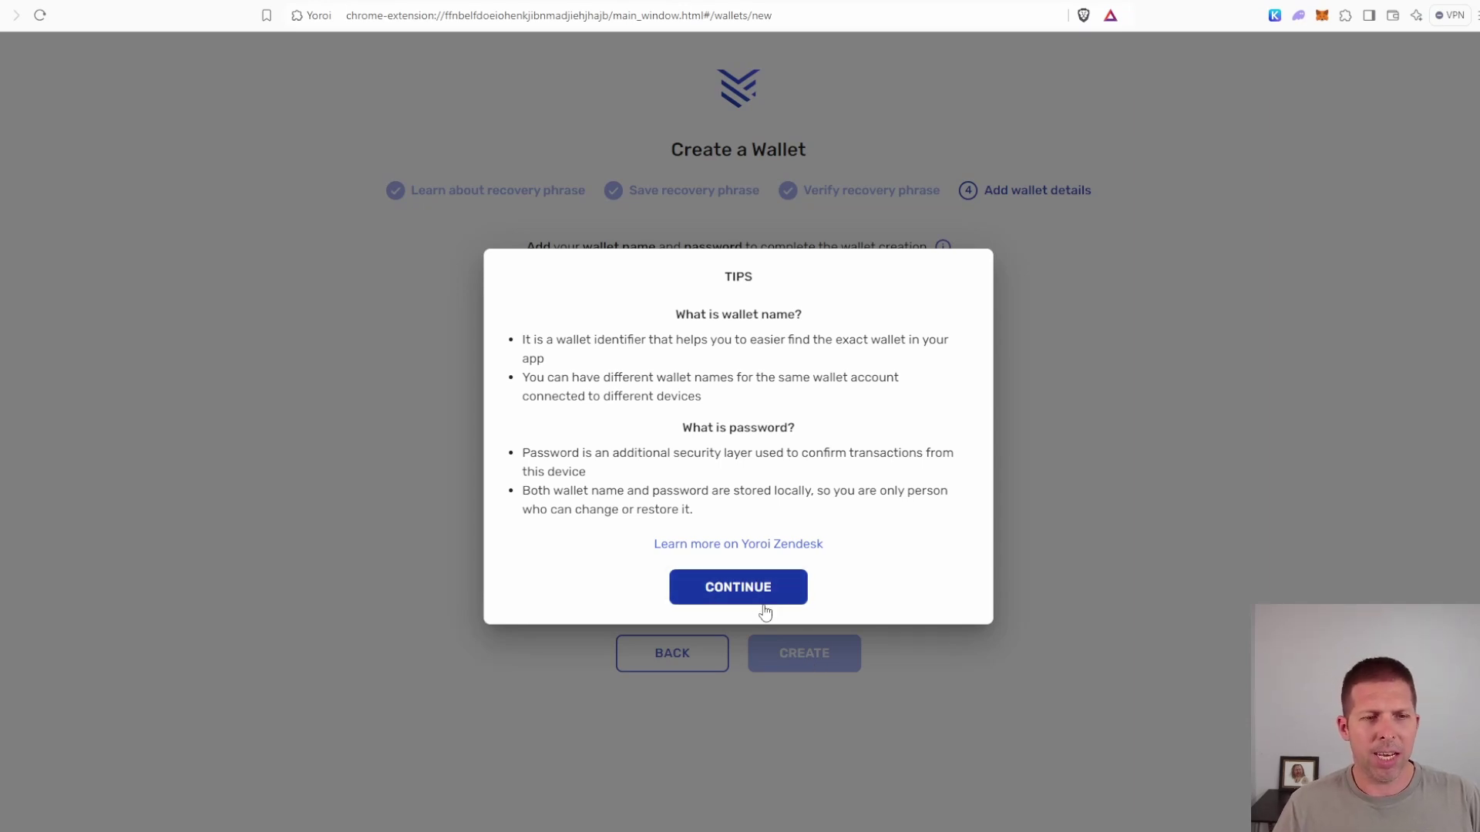
Step: Enter BraveYoroi1 as the wallet name, then type the password and repeat it
{"action": "left_click", "coordinate": [740, 595]}
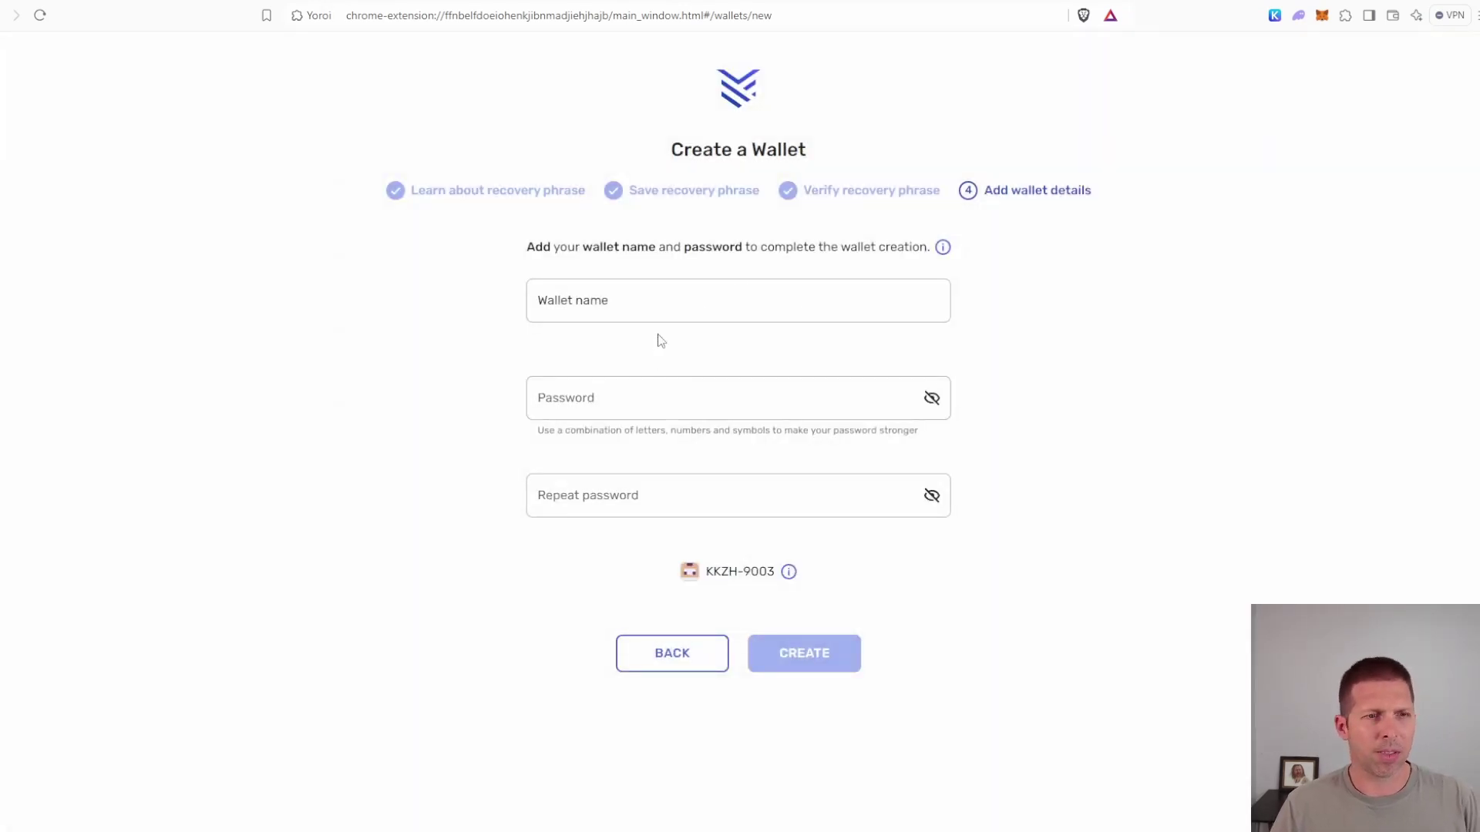
{"action": "left_click", "coordinate": [653, 302]}
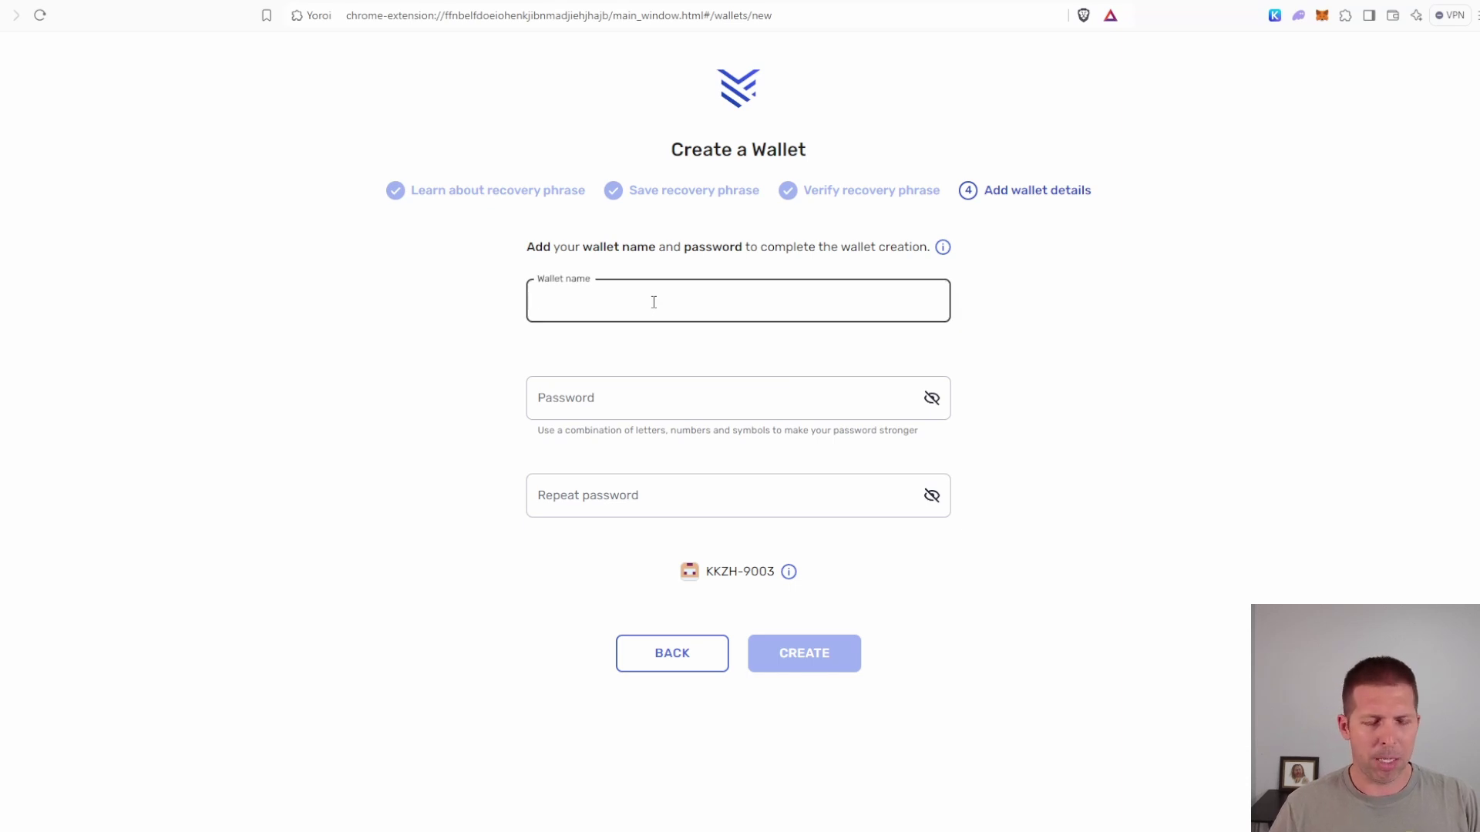
{"action": "type", "text": "Brav"}
{"action": "type", "text": "eW"}
{"action": "type", "text": "Yo"}
{"action": "type", "text": "roi1"}
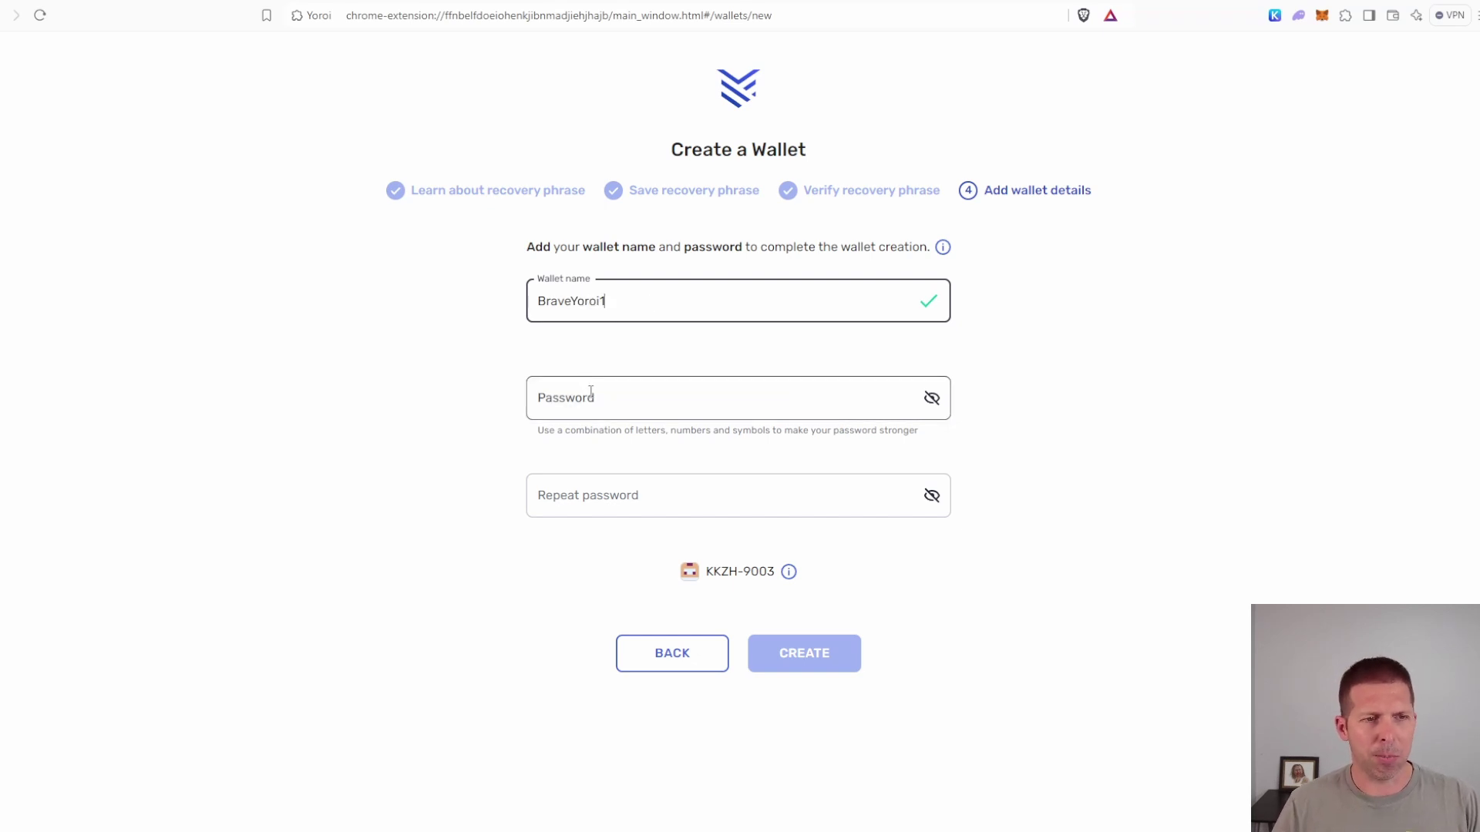
{"action": "left_click", "coordinate": [609, 392]}
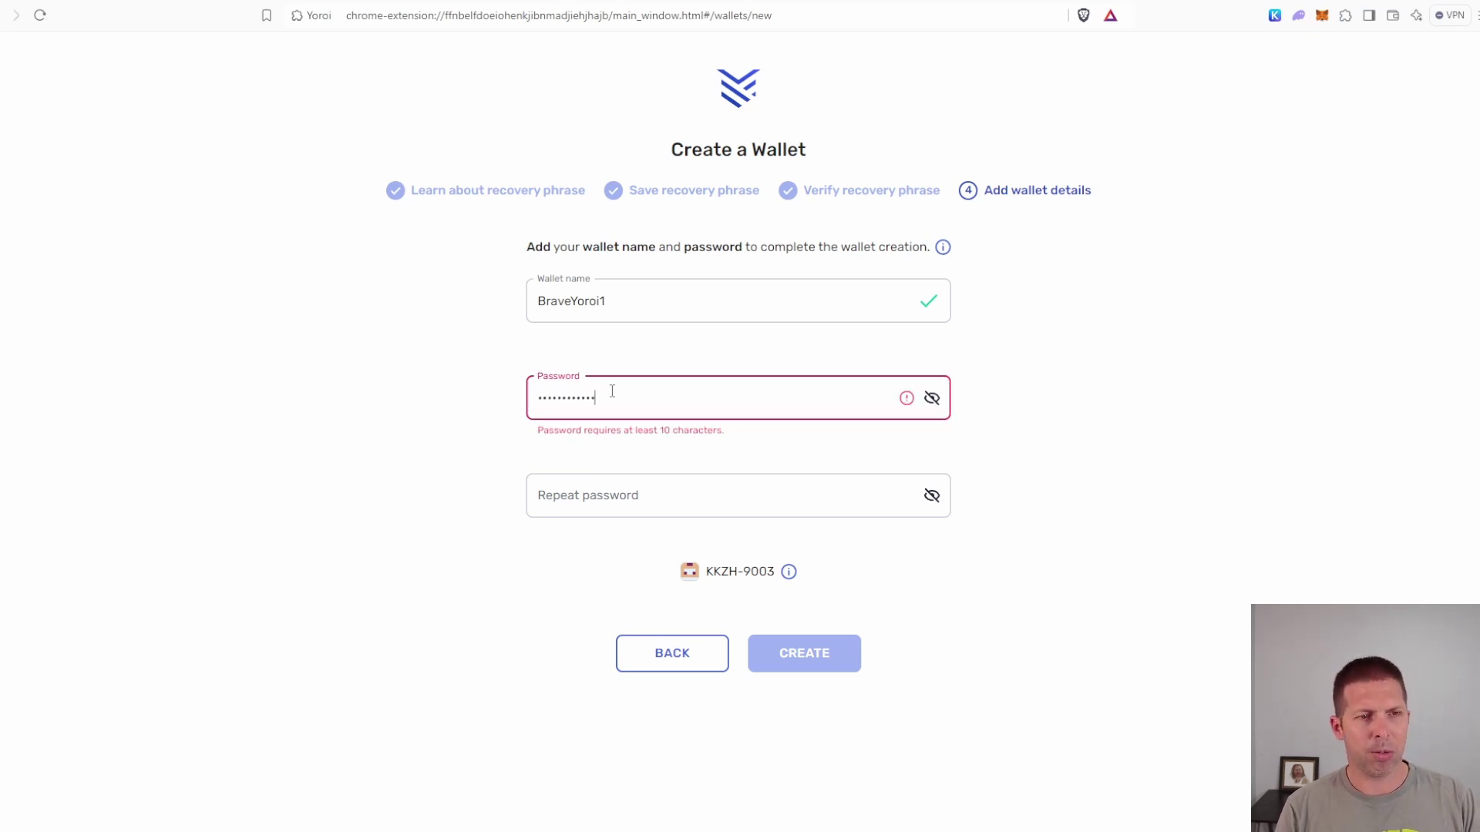
{"action": "type", "text": "1"}
{"action": "key", "text": "Tab"}
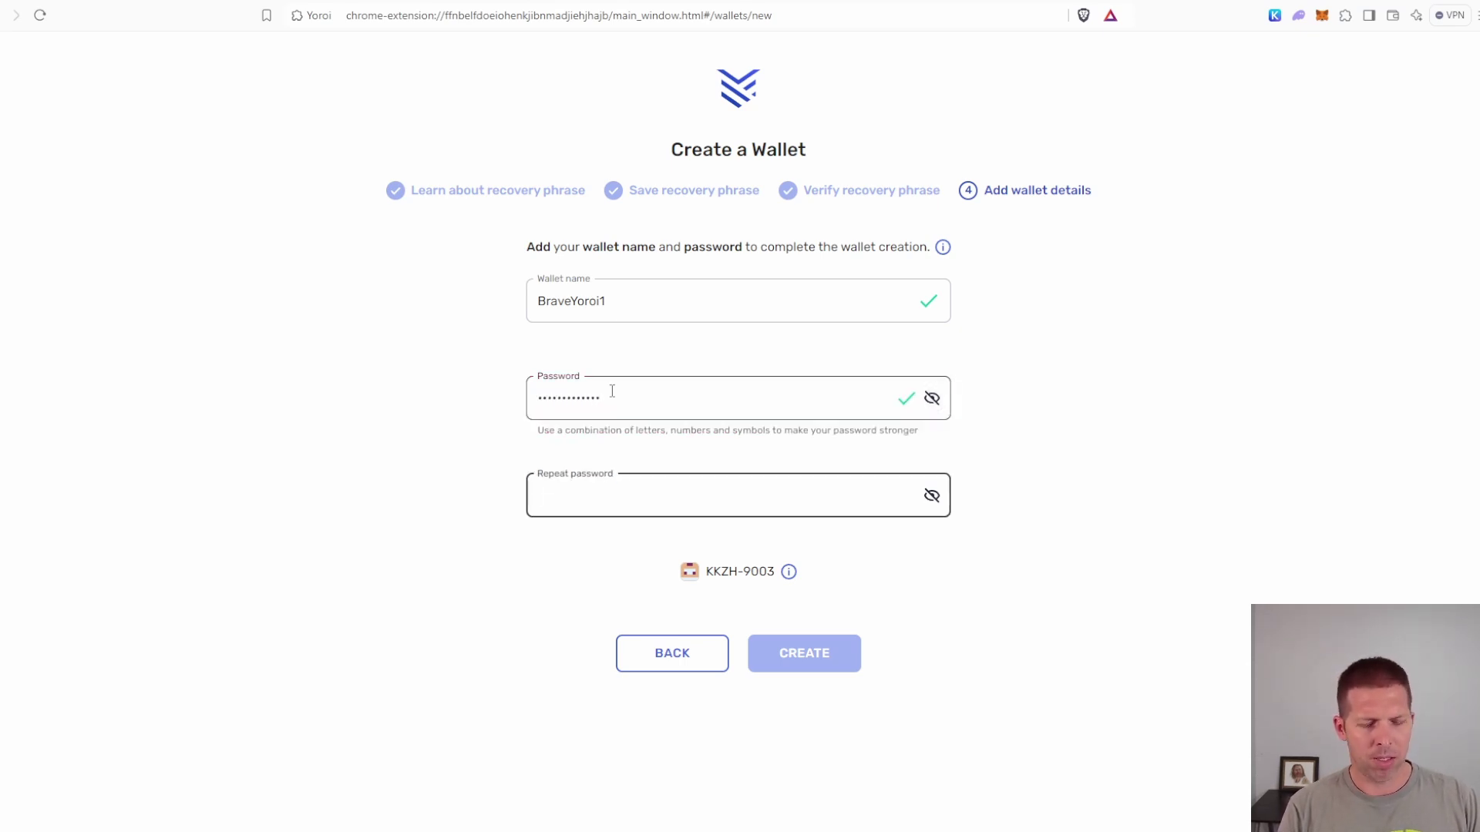
{"action": "type", "text": "***"}
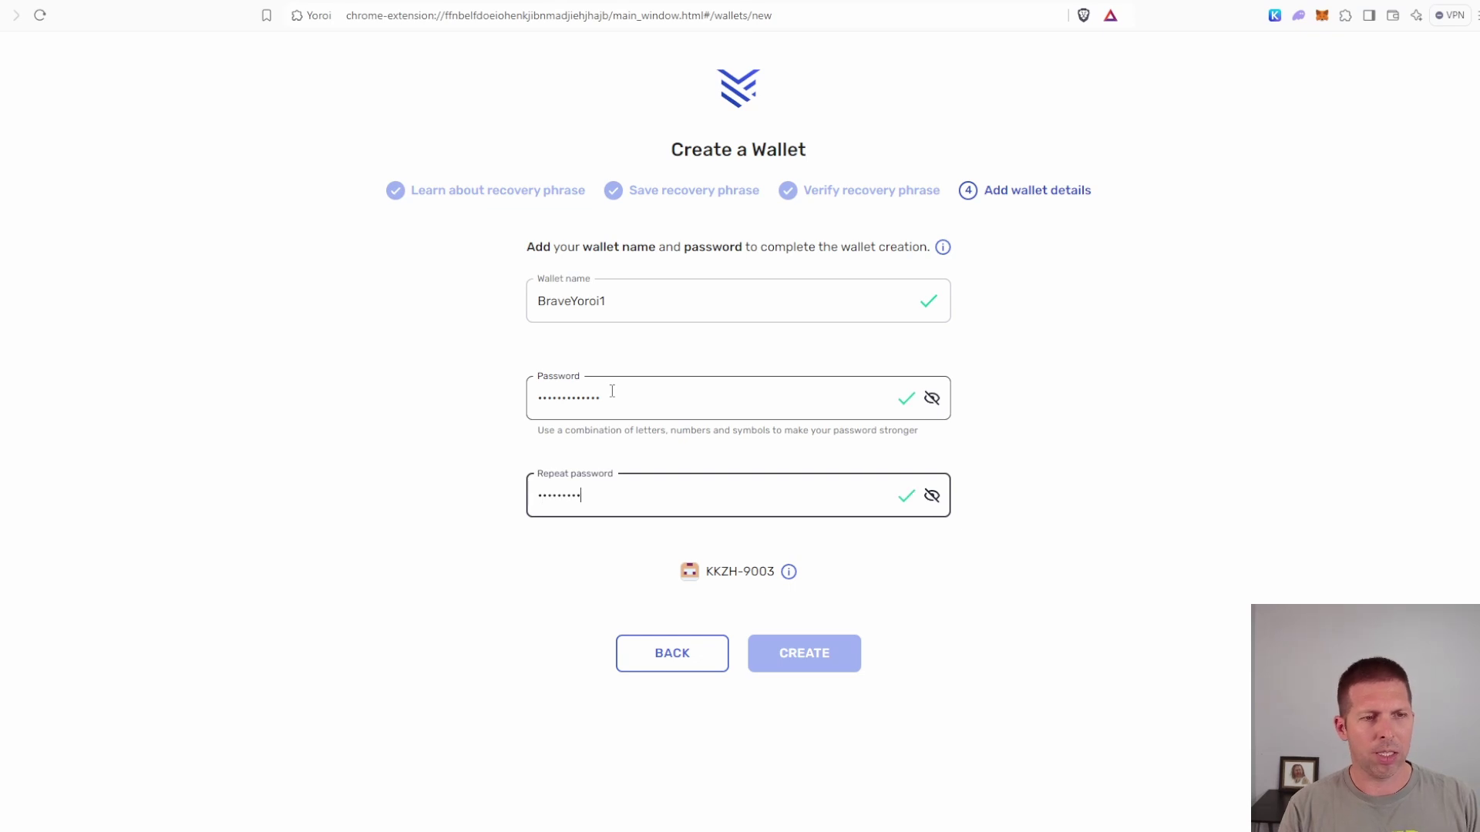
{"action": "type", "text": "*"}
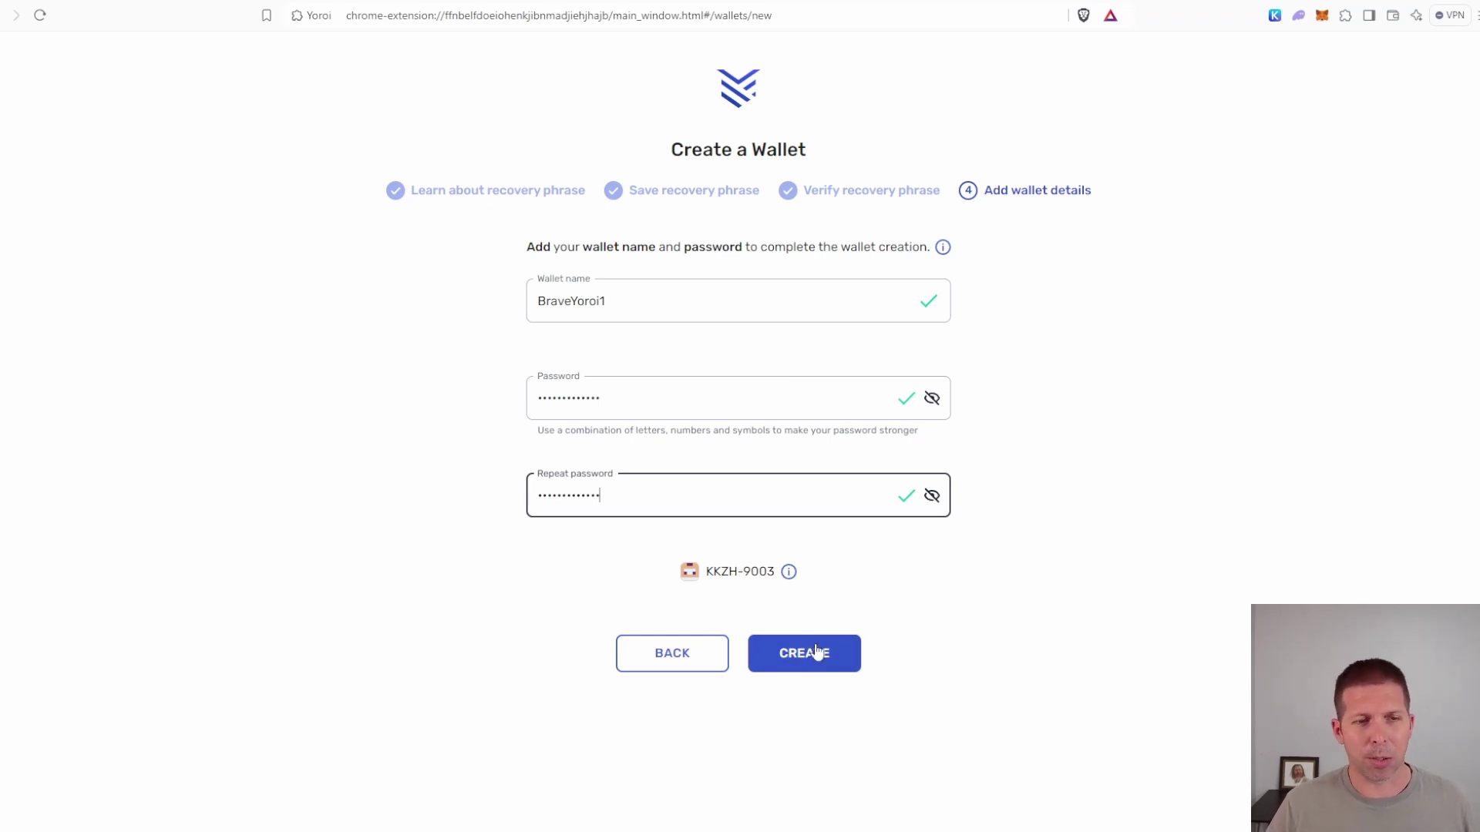
Step: Create the BraveYoroi1 wallet and close the Yoroi 5.0 announcement
{"action": "left_click", "coordinate": [806, 662]}
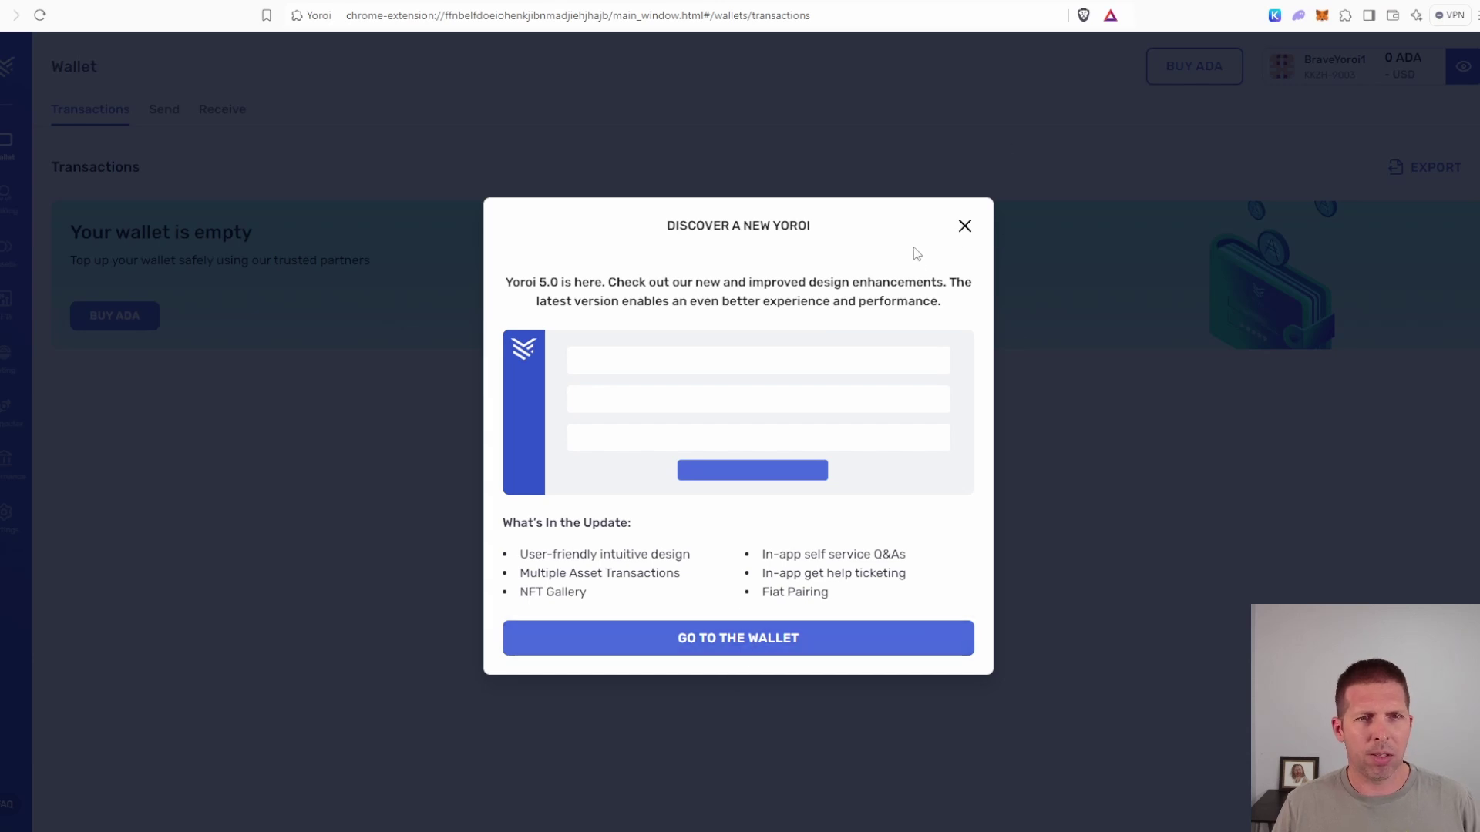
{"action": "left_click", "coordinate": [965, 229]}
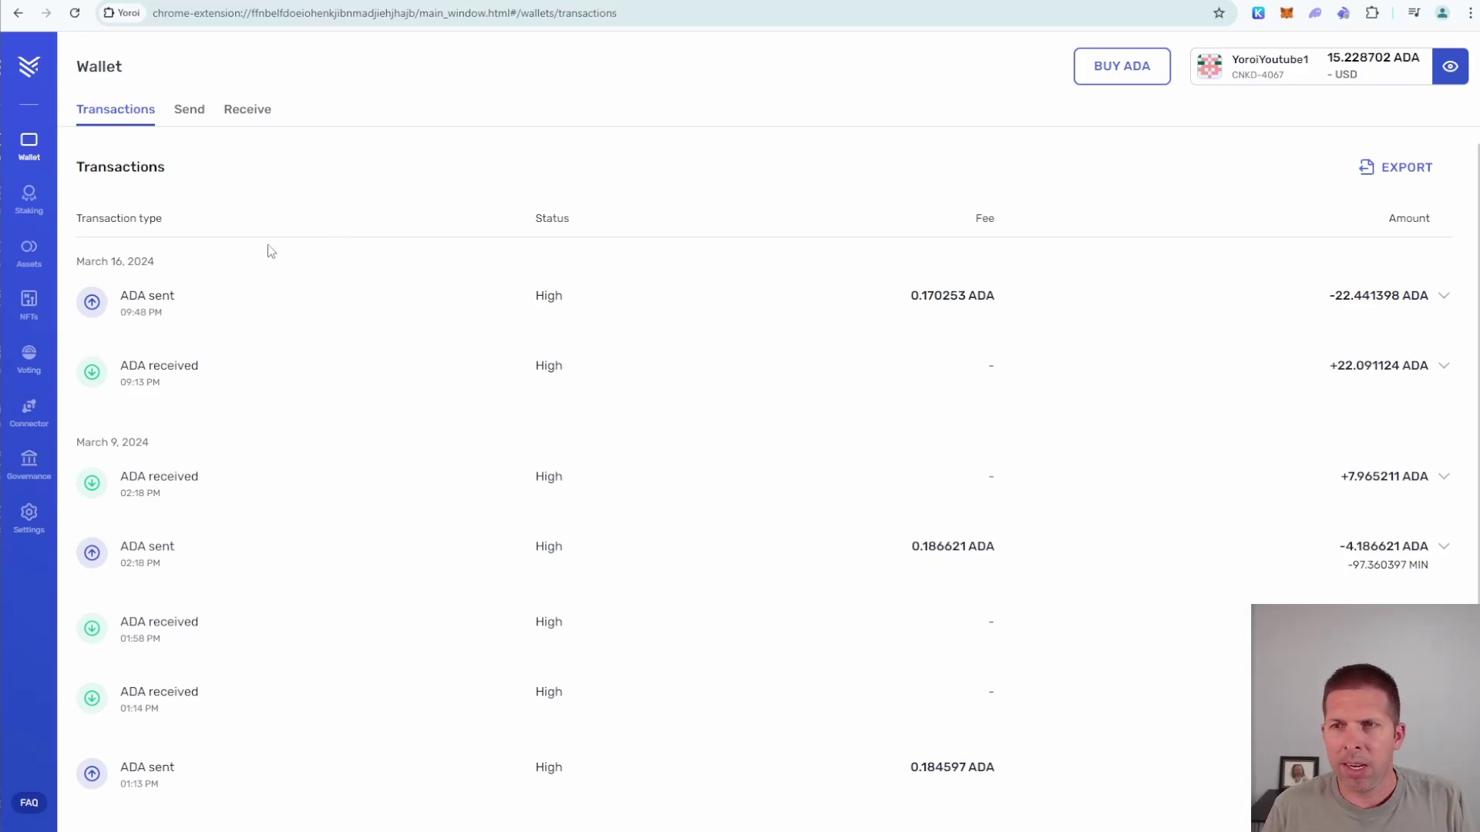
Step: Scroll through the YoroiYoutube1 transaction history and back to the top
{"action": "scroll", "coordinate": [779, 337], "scroll_direction": "down", "scroll_amount": 1}
{"action": "scroll", "coordinate": [1380, 274], "scroll_direction": "down", "scroll_amount": 1}
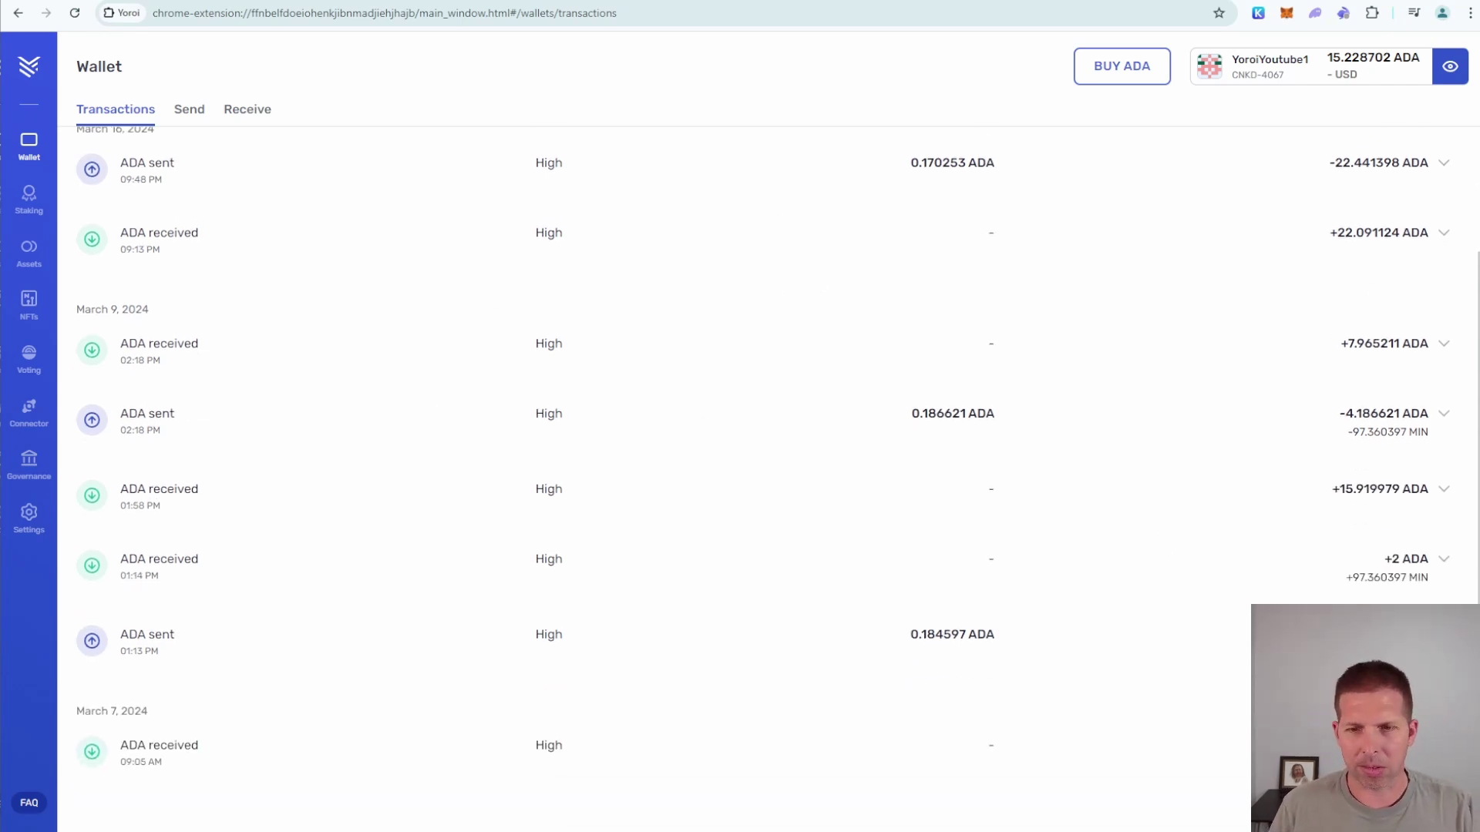
{"action": "scroll", "coordinate": [739, 462], "scroll_direction": "up", "scroll_amount": 1}
{"action": "scroll", "coordinate": [740, 463], "scroll_direction": "up", "scroll_amount": 2}
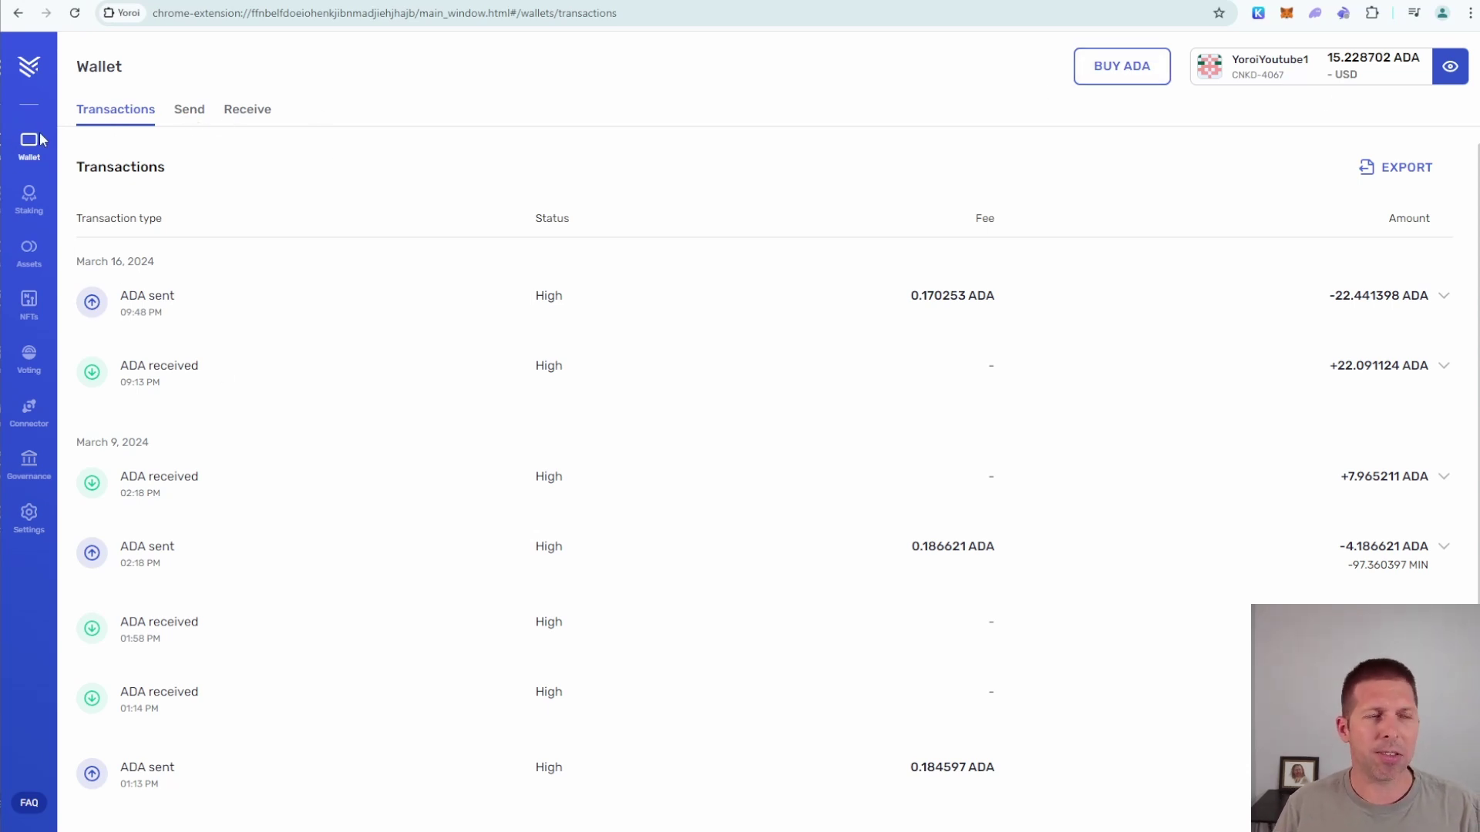
Step: Visit Staking, Assets, NFT Gallery, Voting, Dapp Connector, Governance and finally Settings in turn
{"action": "left_click", "coordinate": [28, 199]}
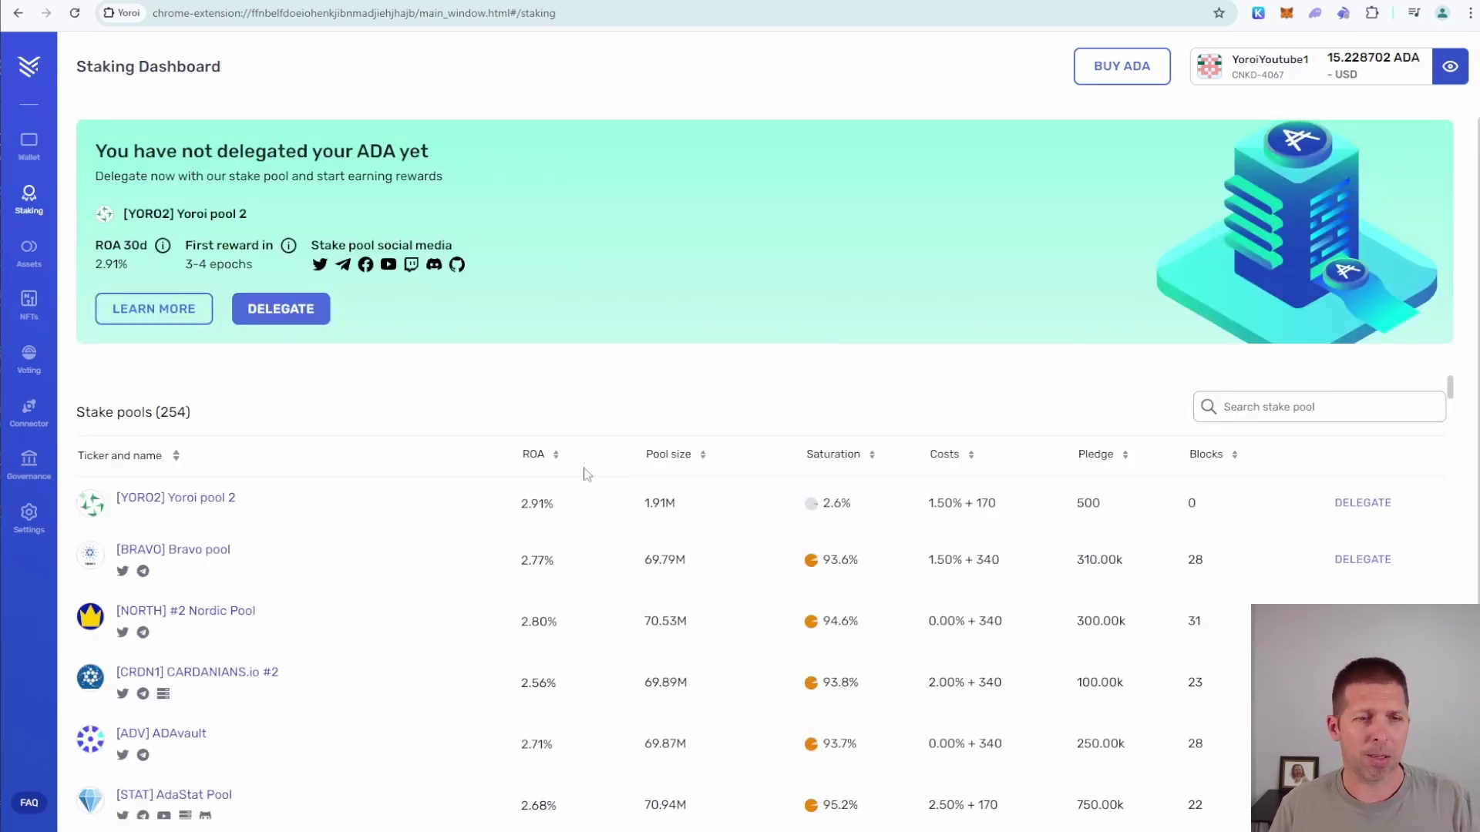
{"action": "left_click", "coordinate": [31, 253]}
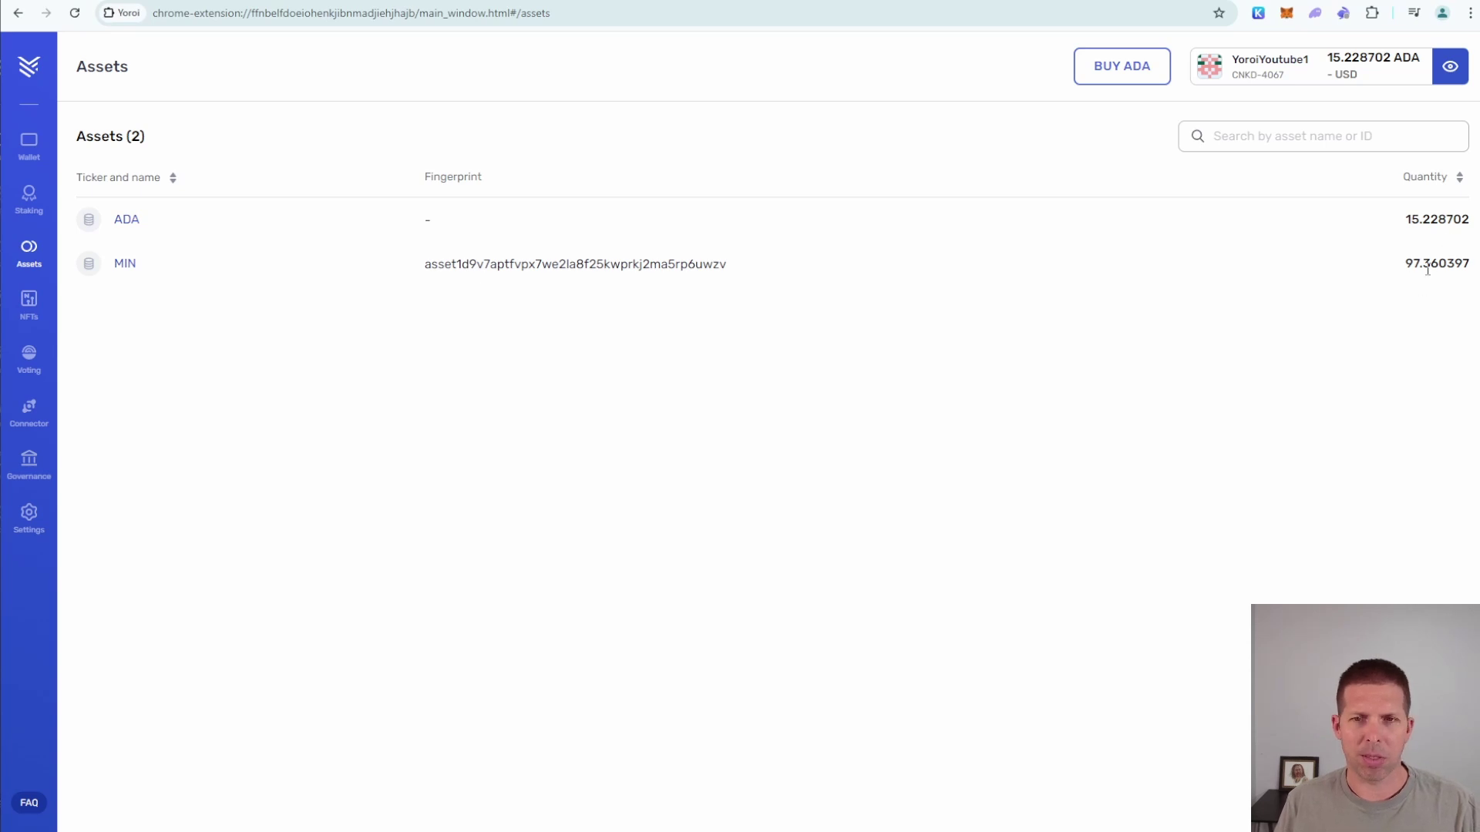
{"action": "left_click", "coordinate": [27, 312]}
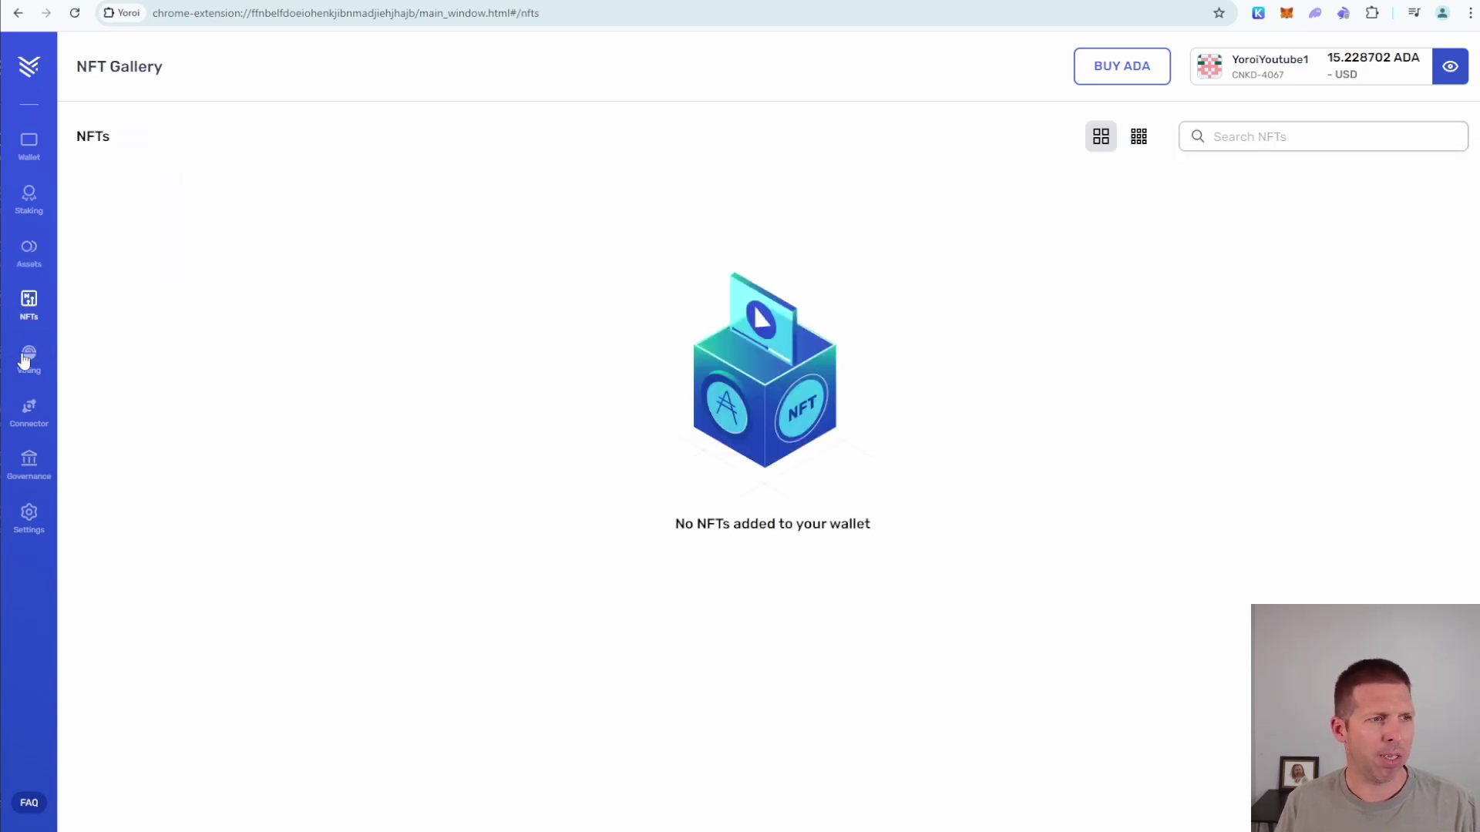
{"action": "left_click", "coordinate": [32, 365]}
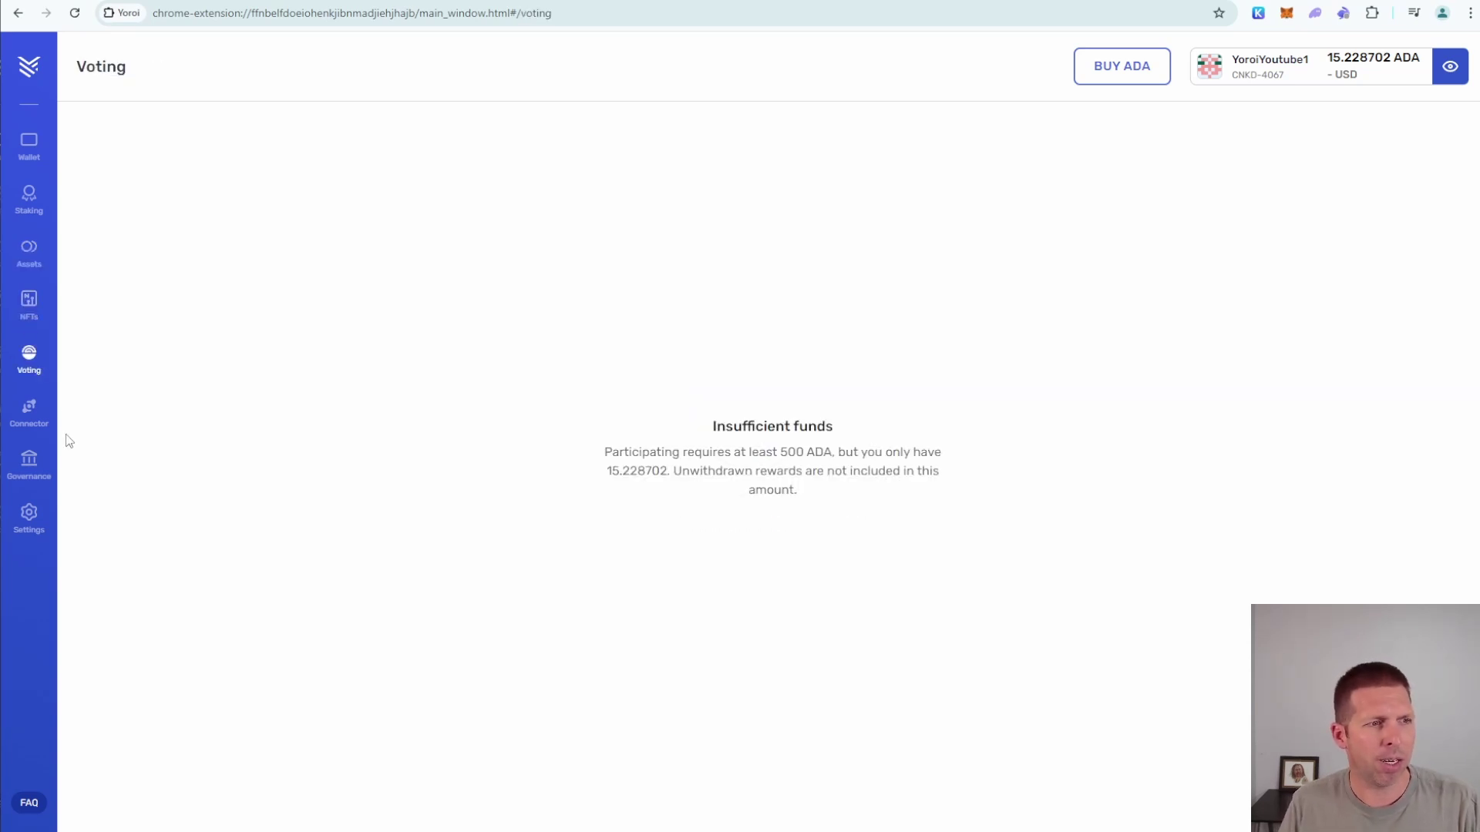
{"action": "left_click", "coordinate": [30, 411]}
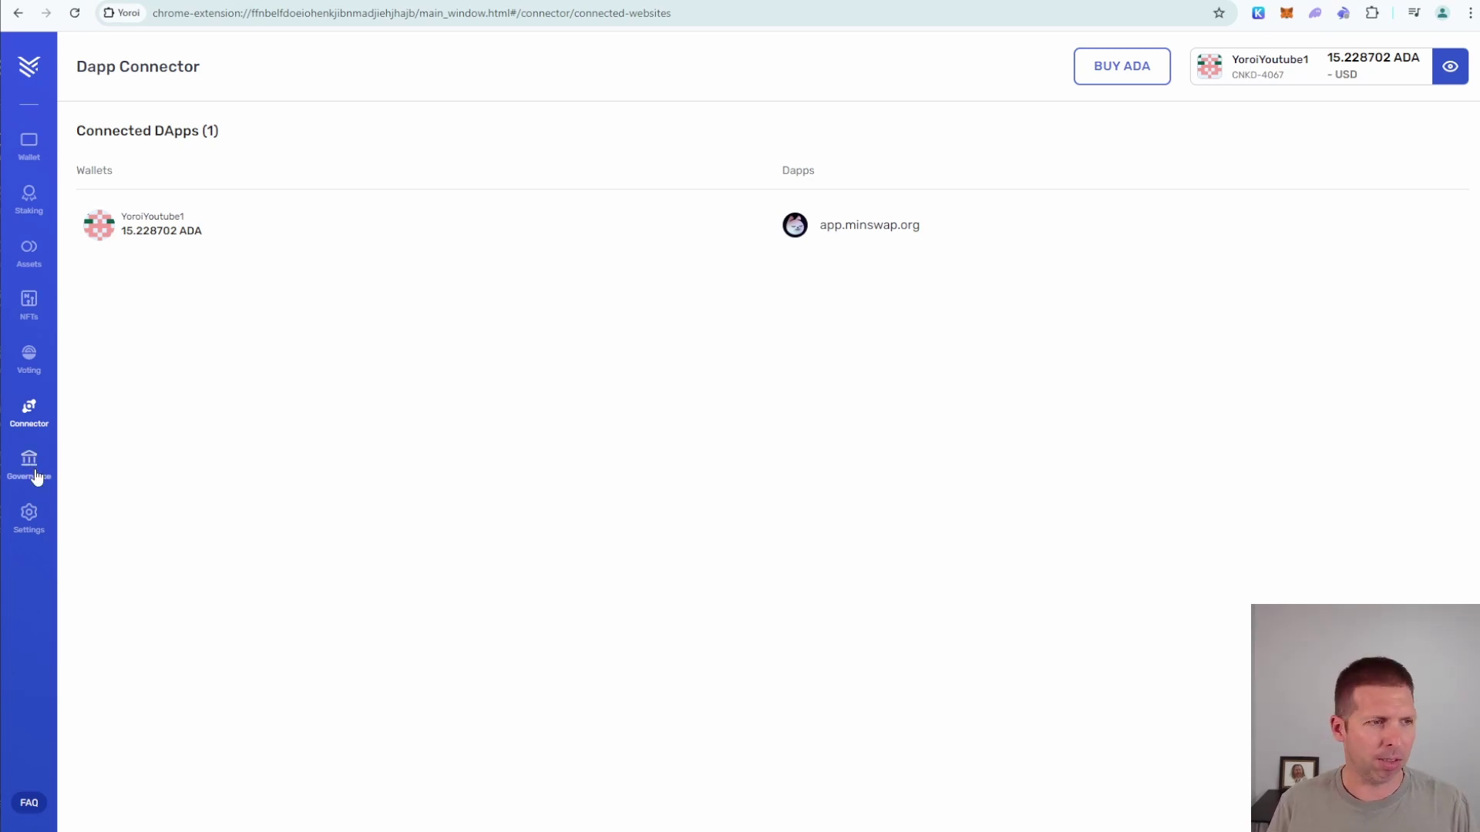
{"action": "left_click", "coordinate": [33, 464]}
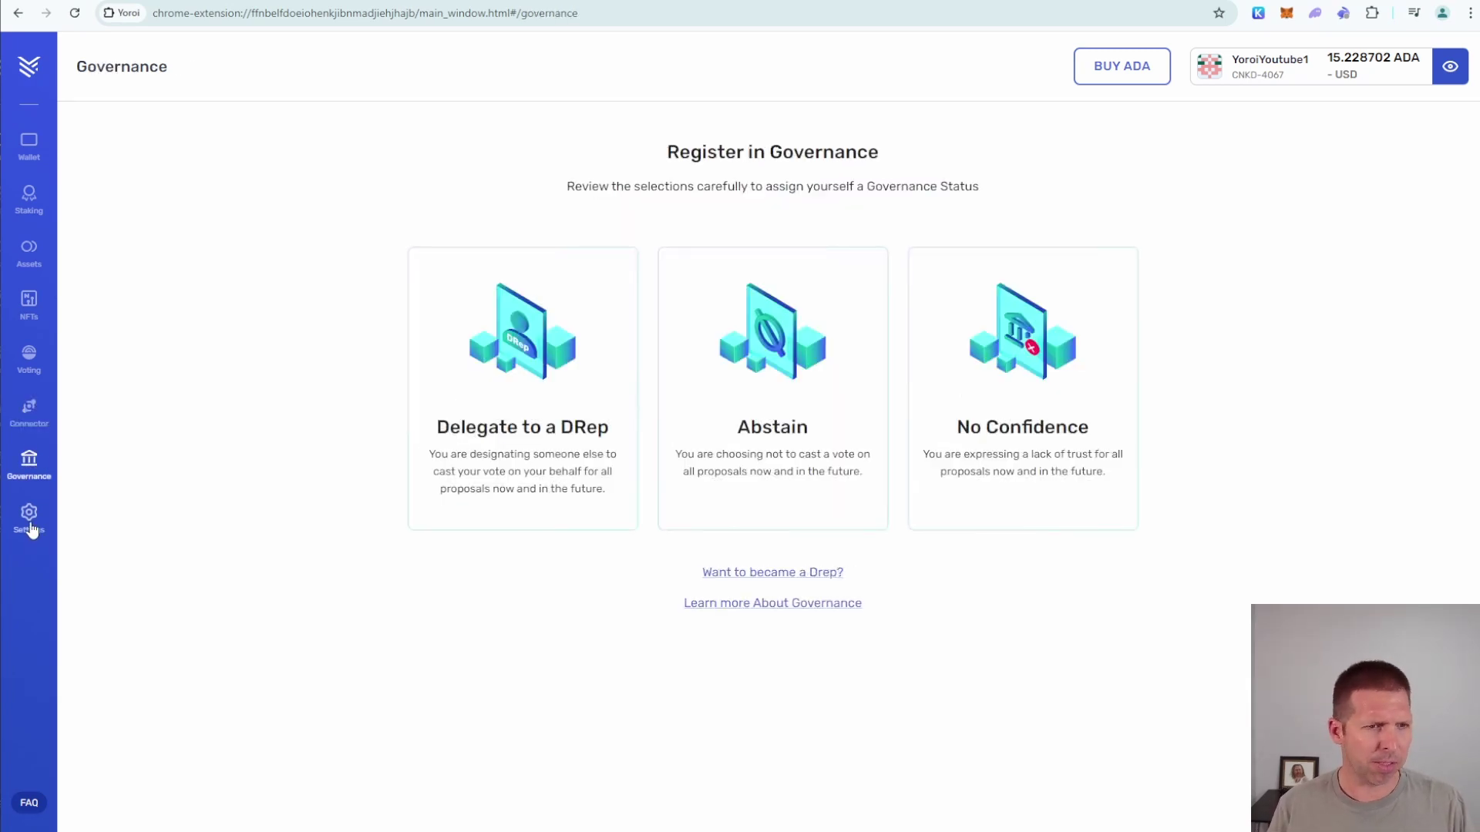
{"action": "left_click", "coordinate": [21, 531]}
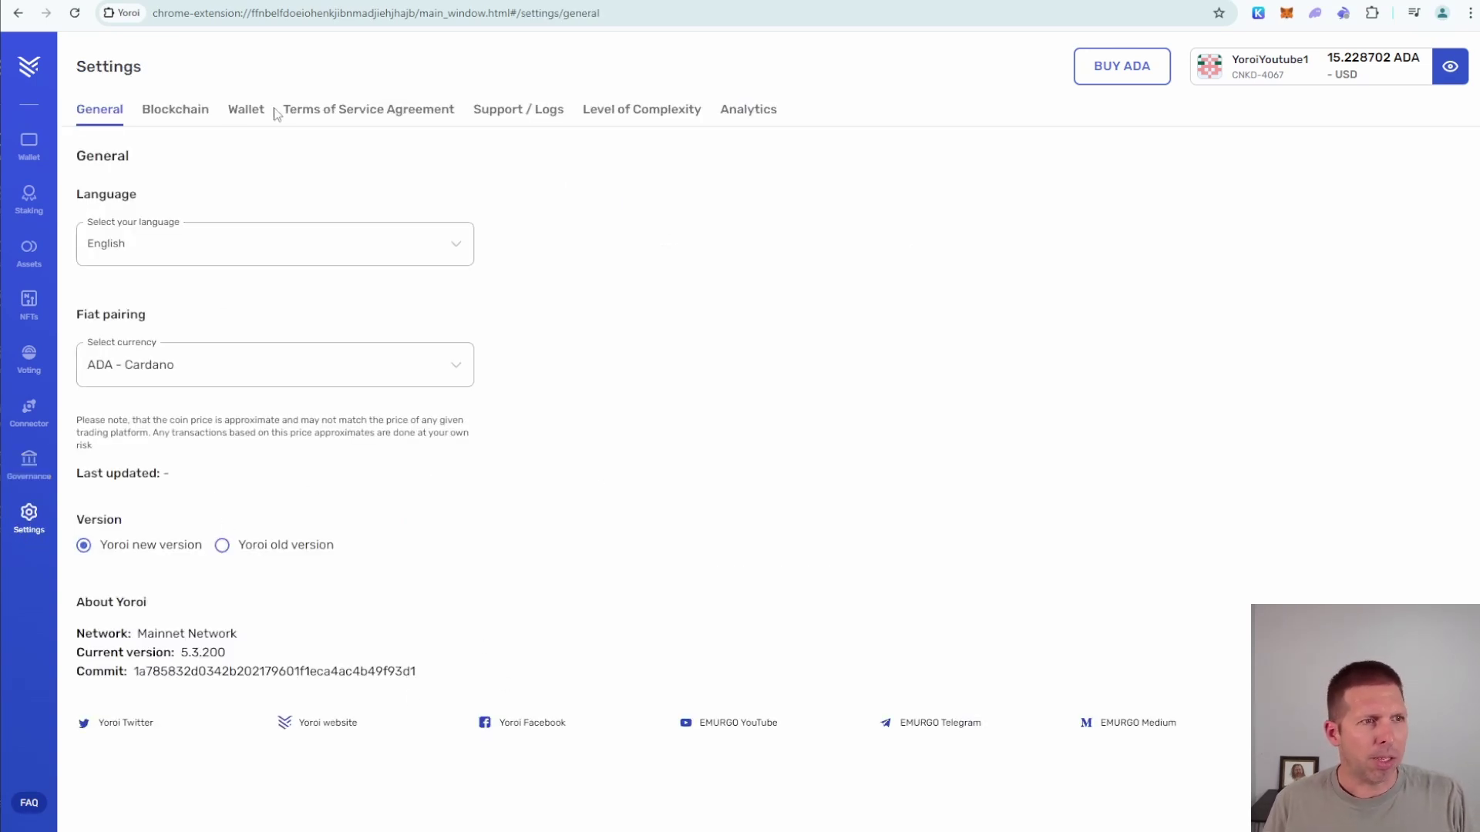
Step: Switch between Blockchain and Wallet settings and view the block explorer list unchanged
{"action": "left_click", "coordinate": [174, 111]}
{"action": "left_click", "coordinate": [235, 111]}
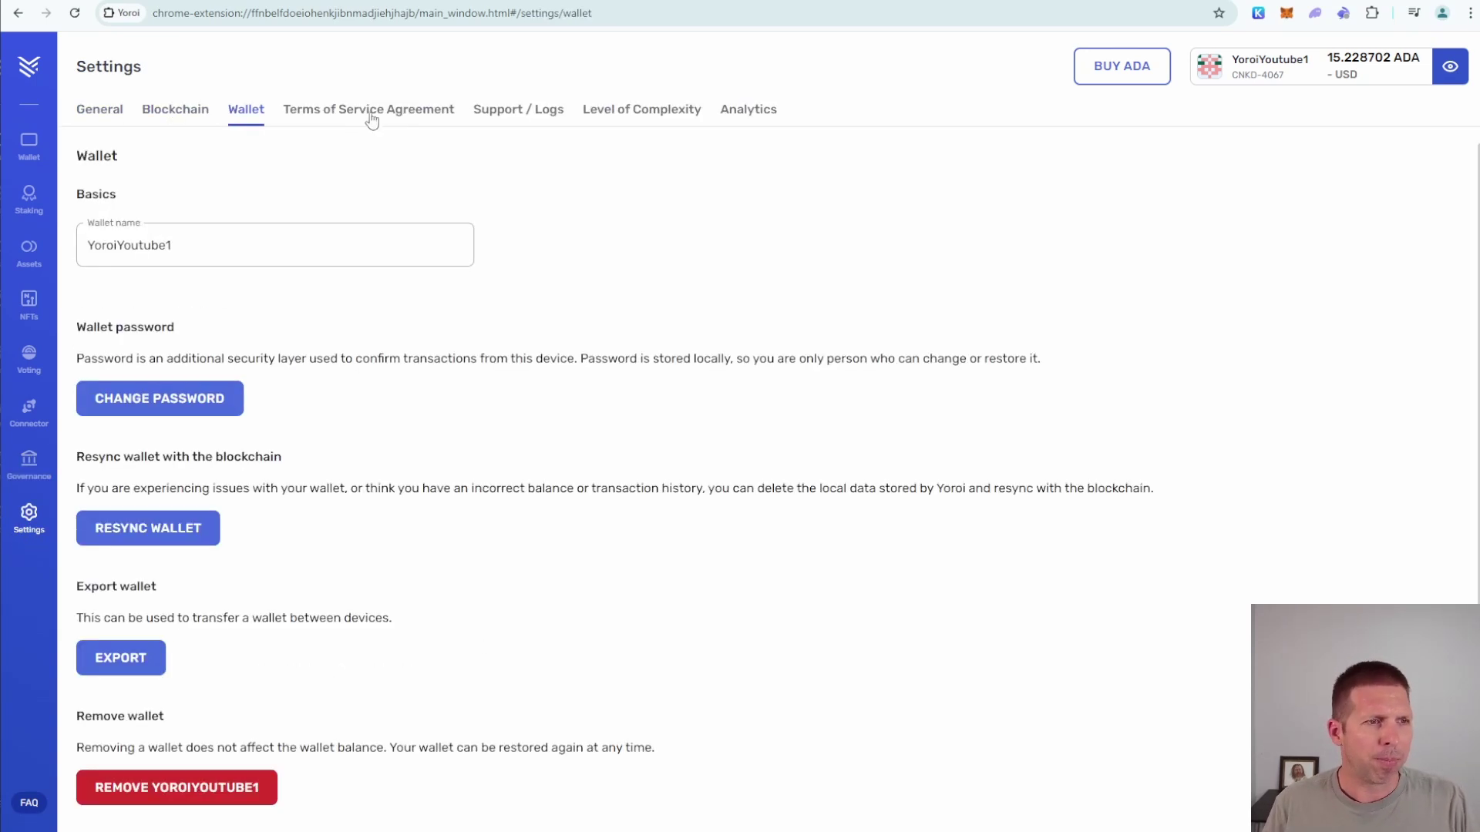
{"action": "left_click", "coordinate": [168, 116]}
{"action": "left_click", "coordinate": [454, 246]}
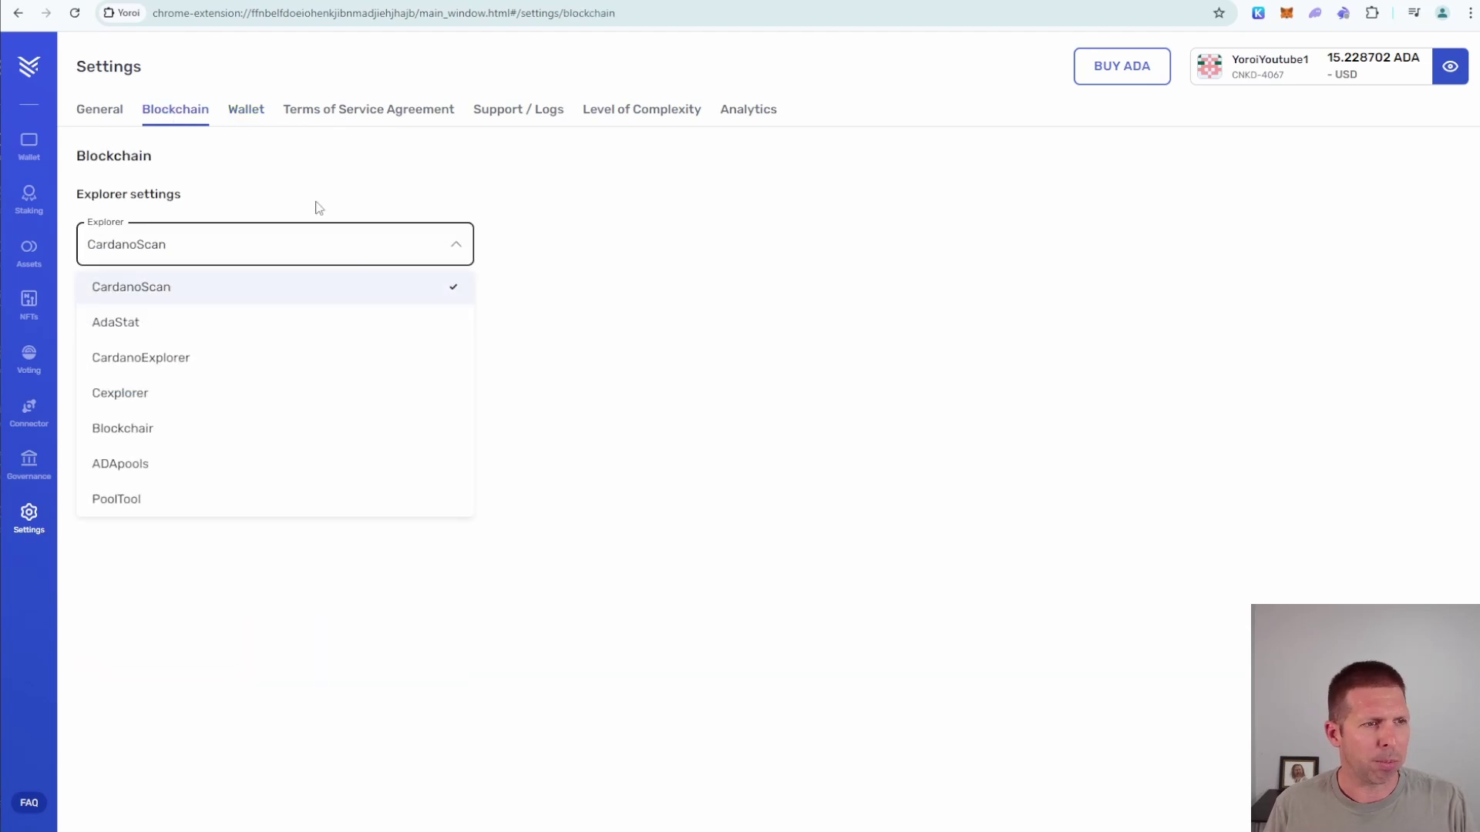
{"action": "left_click", "coordinate": [629, 202]}
Step: View Analytics, Support / Logs, Terms and Wallet settings, then return to the transactions list
{"action": "left_click", "coordinate": [747, 114]}
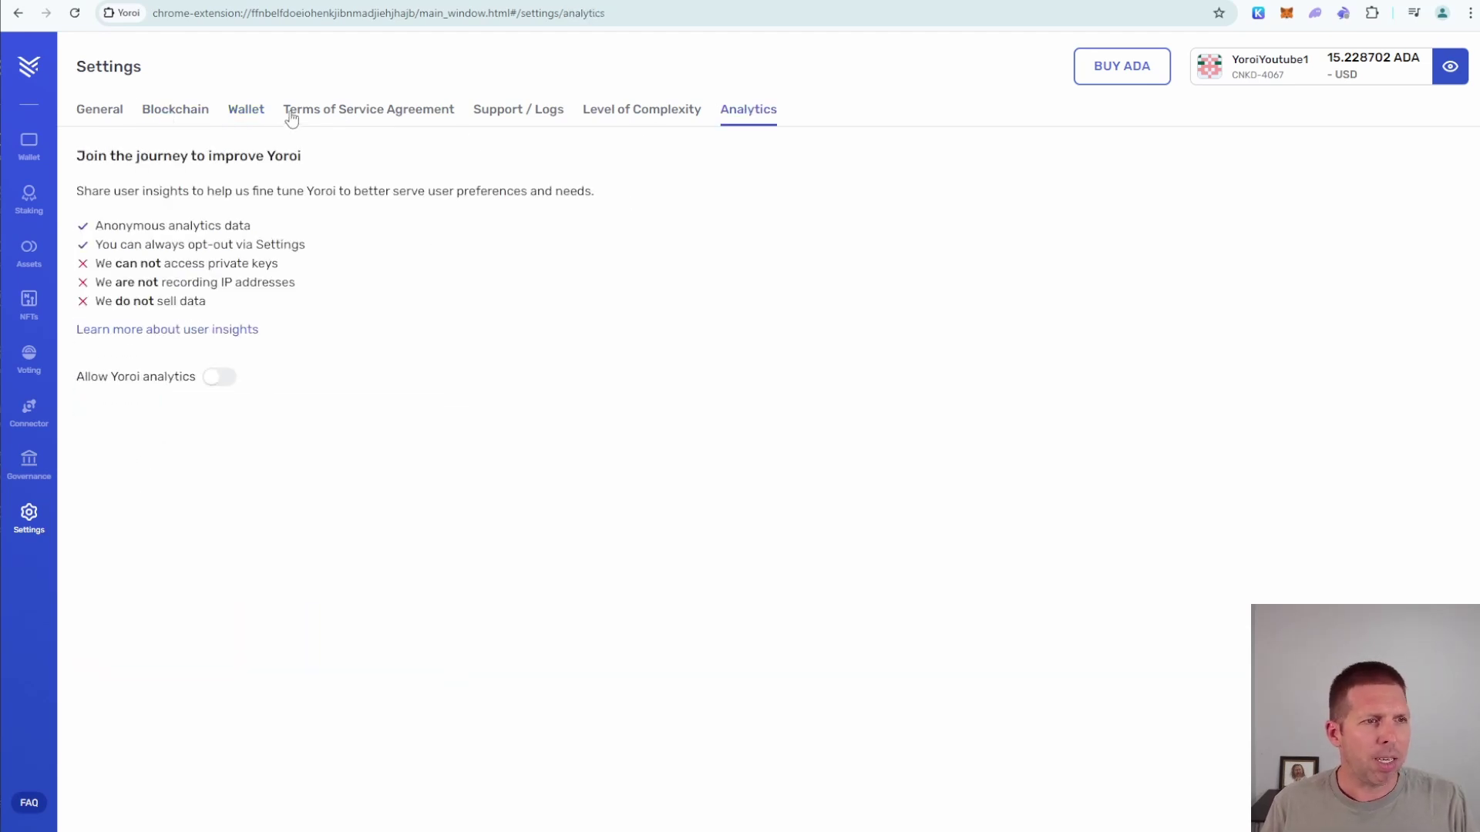
{"action": "left_click", "coordinate": [511, 116]}
{"action": "left_click", "coordinate": [354, 114]}
{"action": "left_click", "coordinate": [258, 114]}
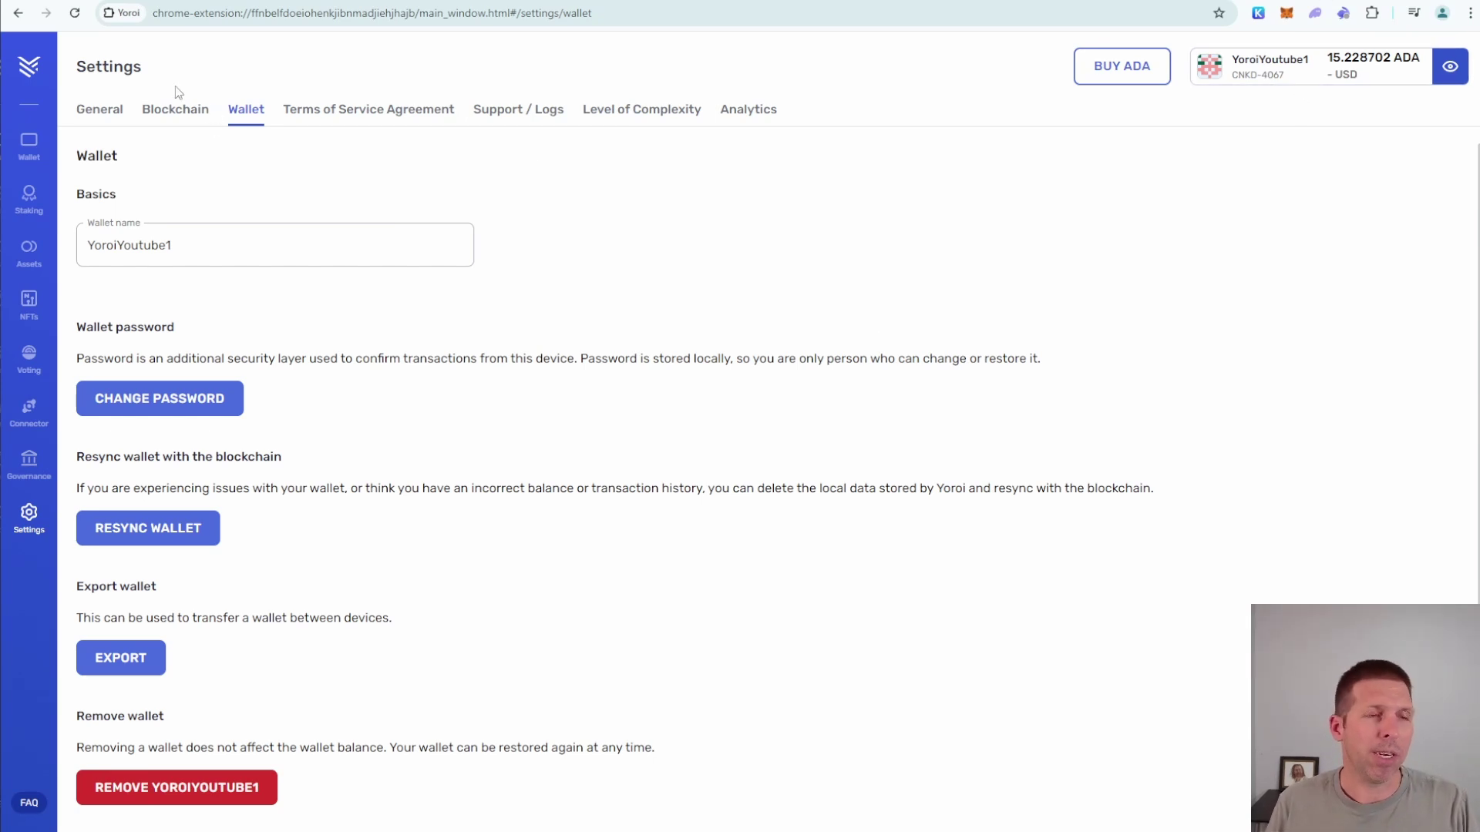
{"action": "left_click", "coordinate": [99, 115]}
{"action": "left_click", "coordinate": [25, 145]}
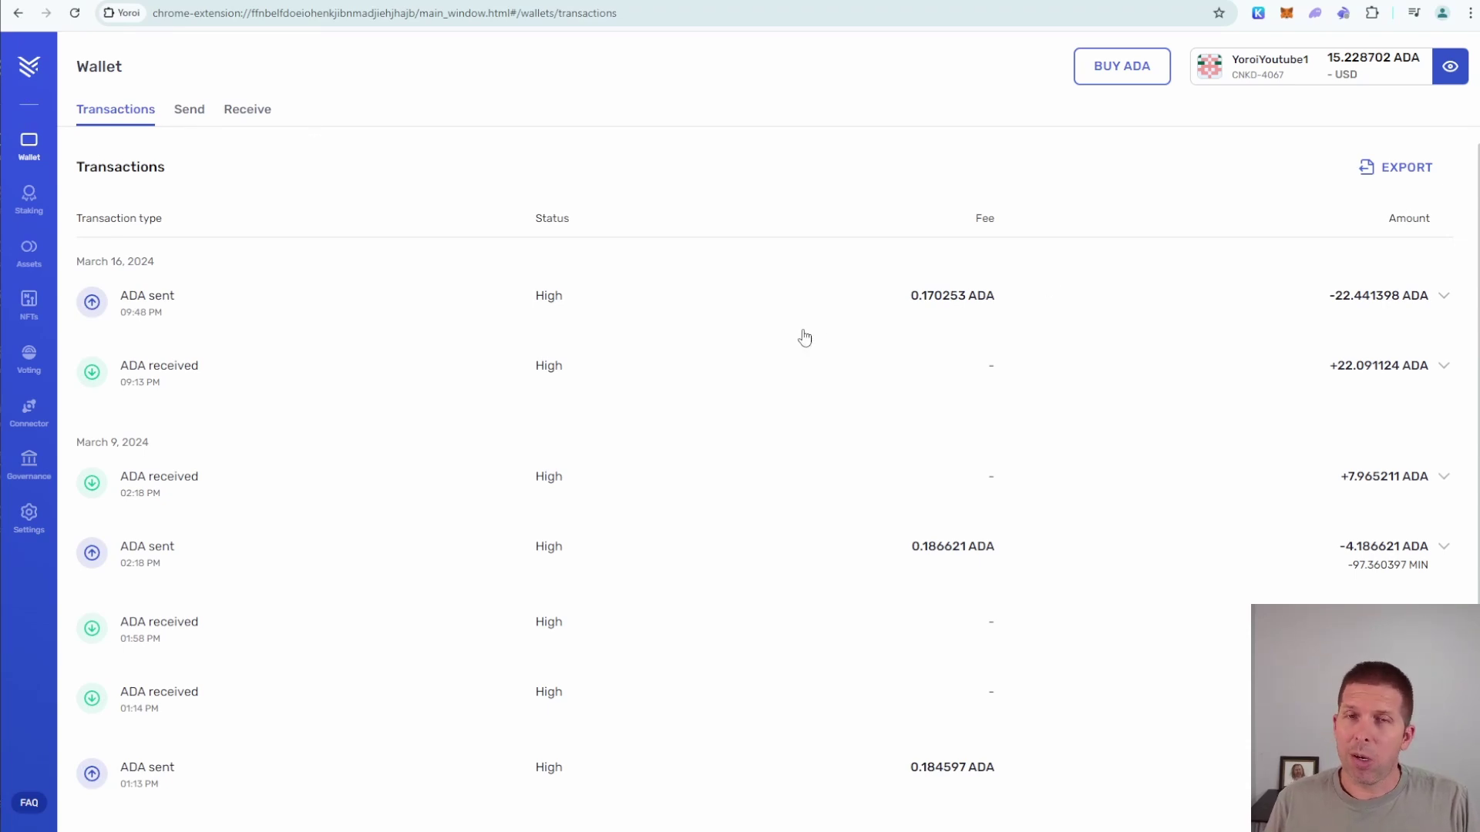
Step: Check the Send receiver field, view the receiving address and QR code, then return to Send
{"action": "left_click", "coordinate": [188, 113]}
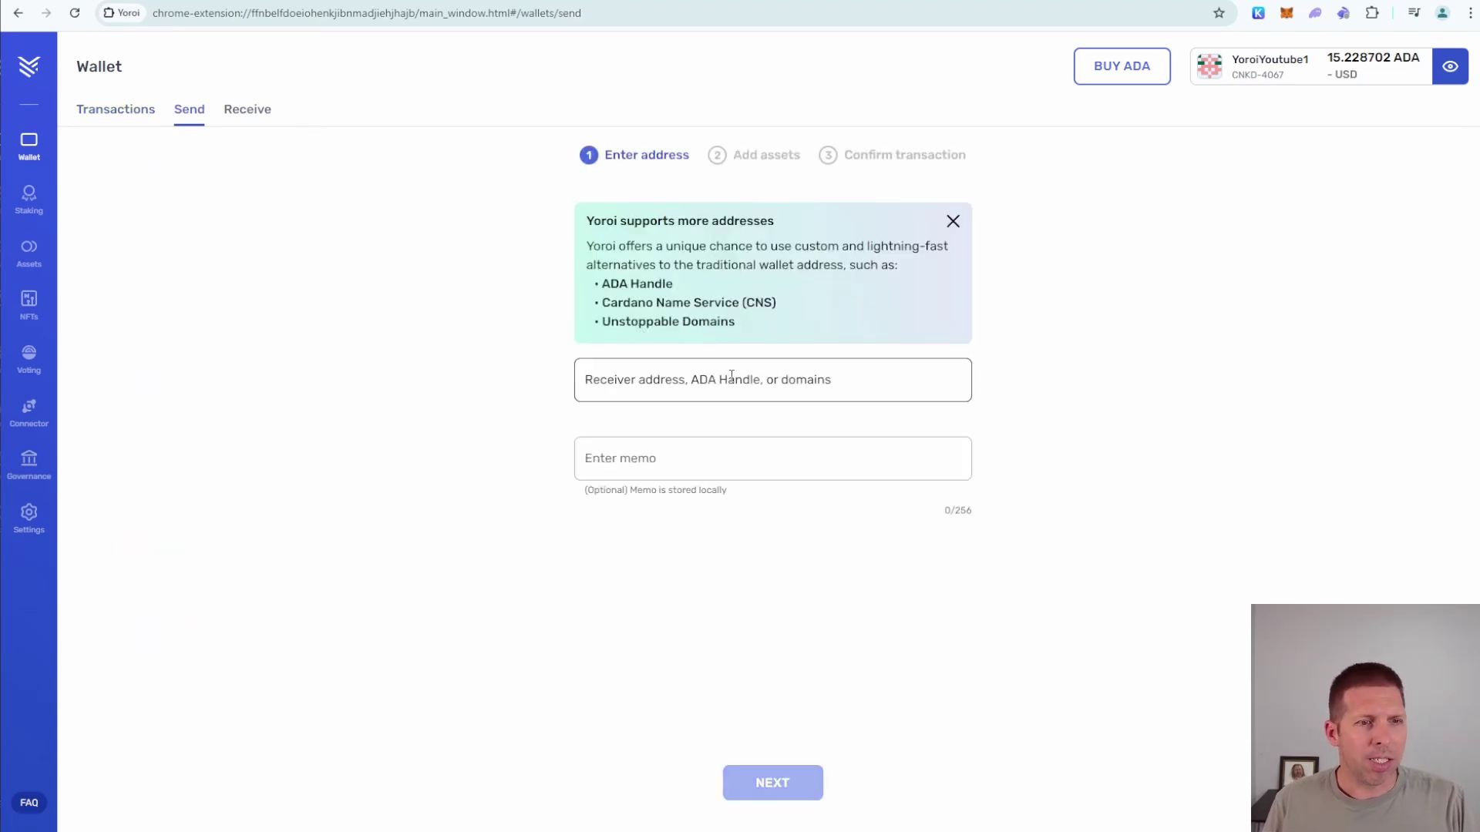
{"action": "left_click", "coordinate": [655, 389]}
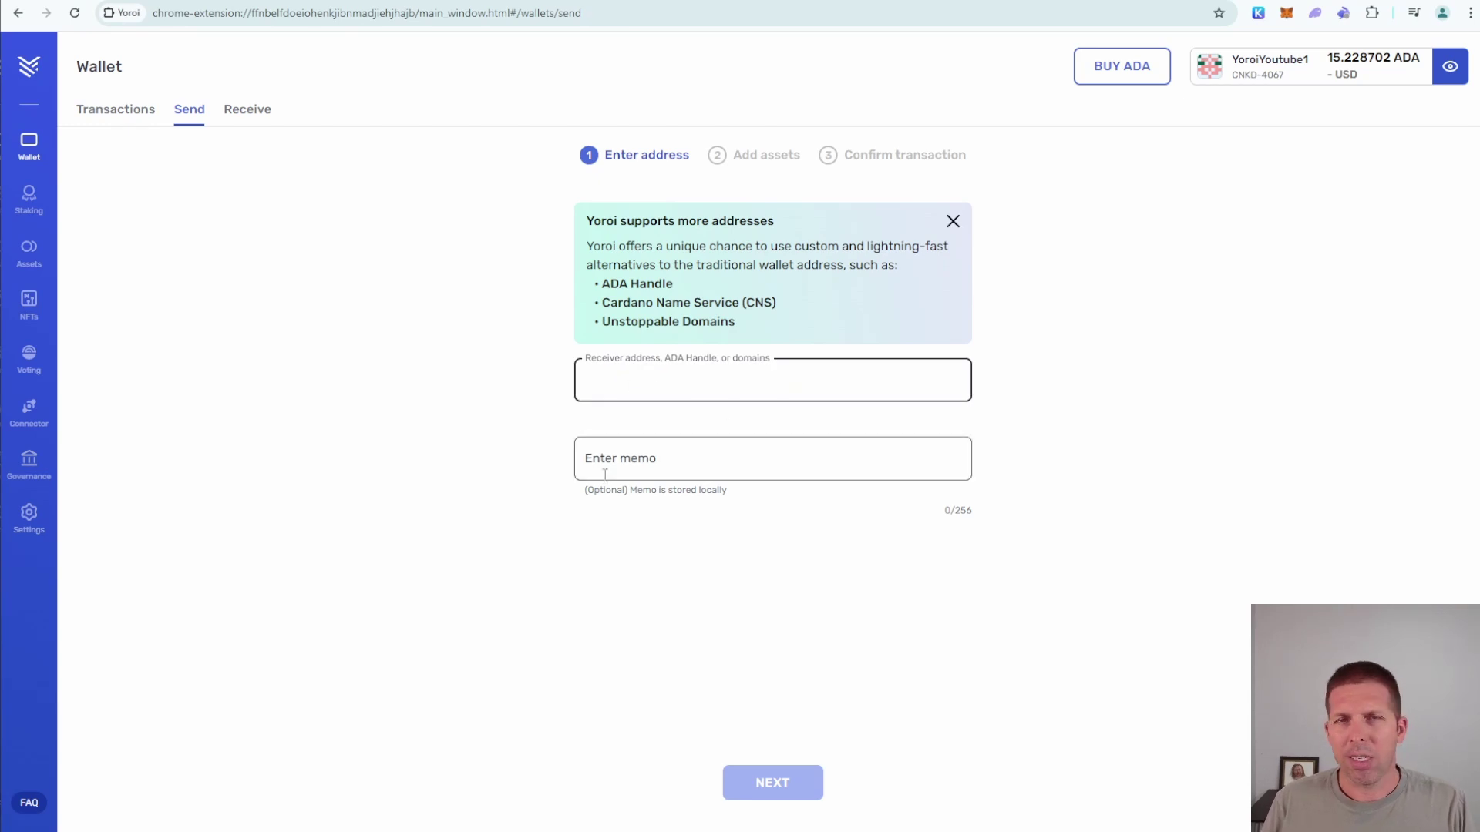
{"action": "left_click", "coordinate": [248, 108]}
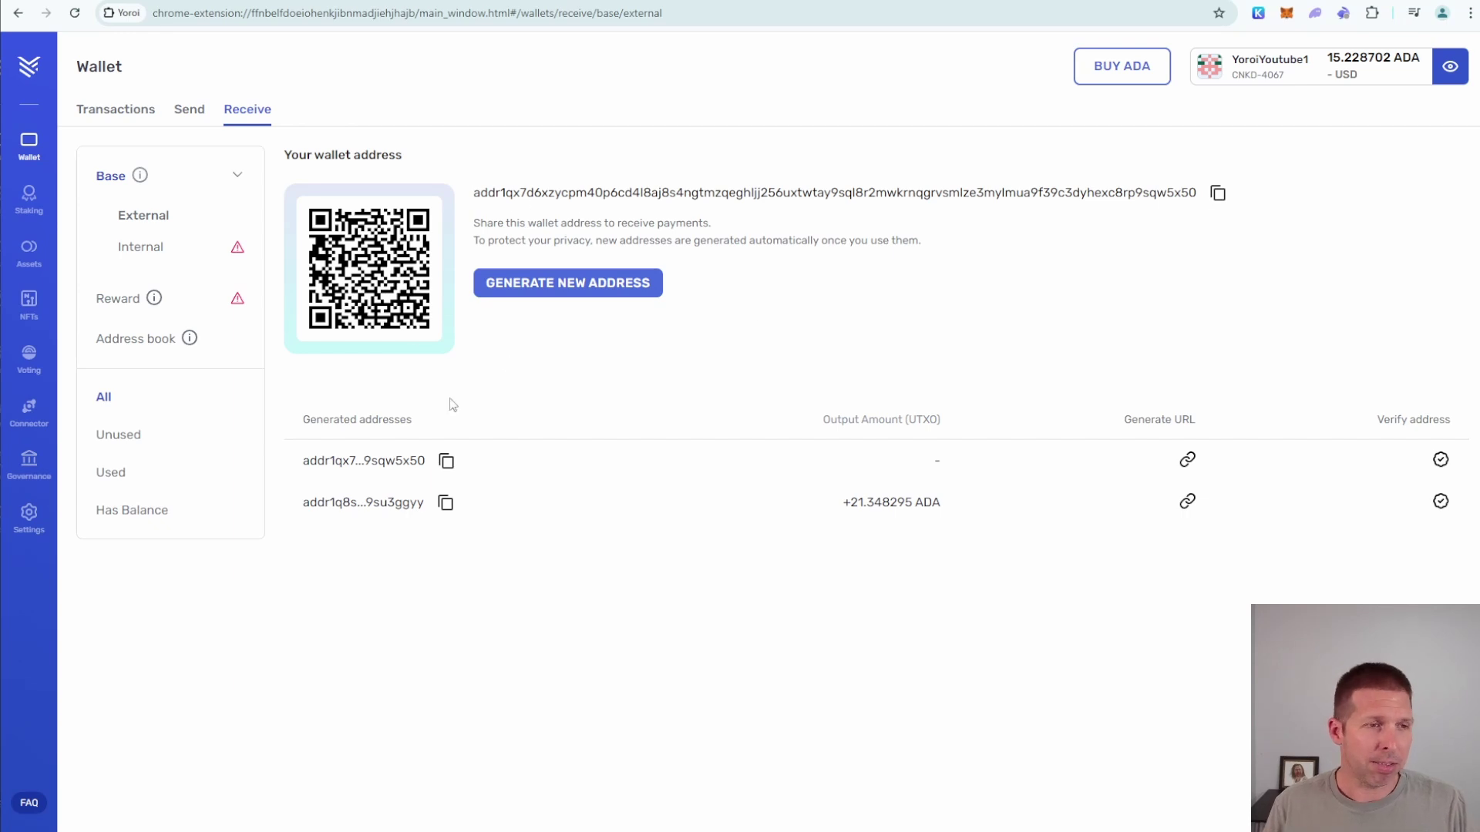
{"action": "left_click", "coordinate": [189, 112]}
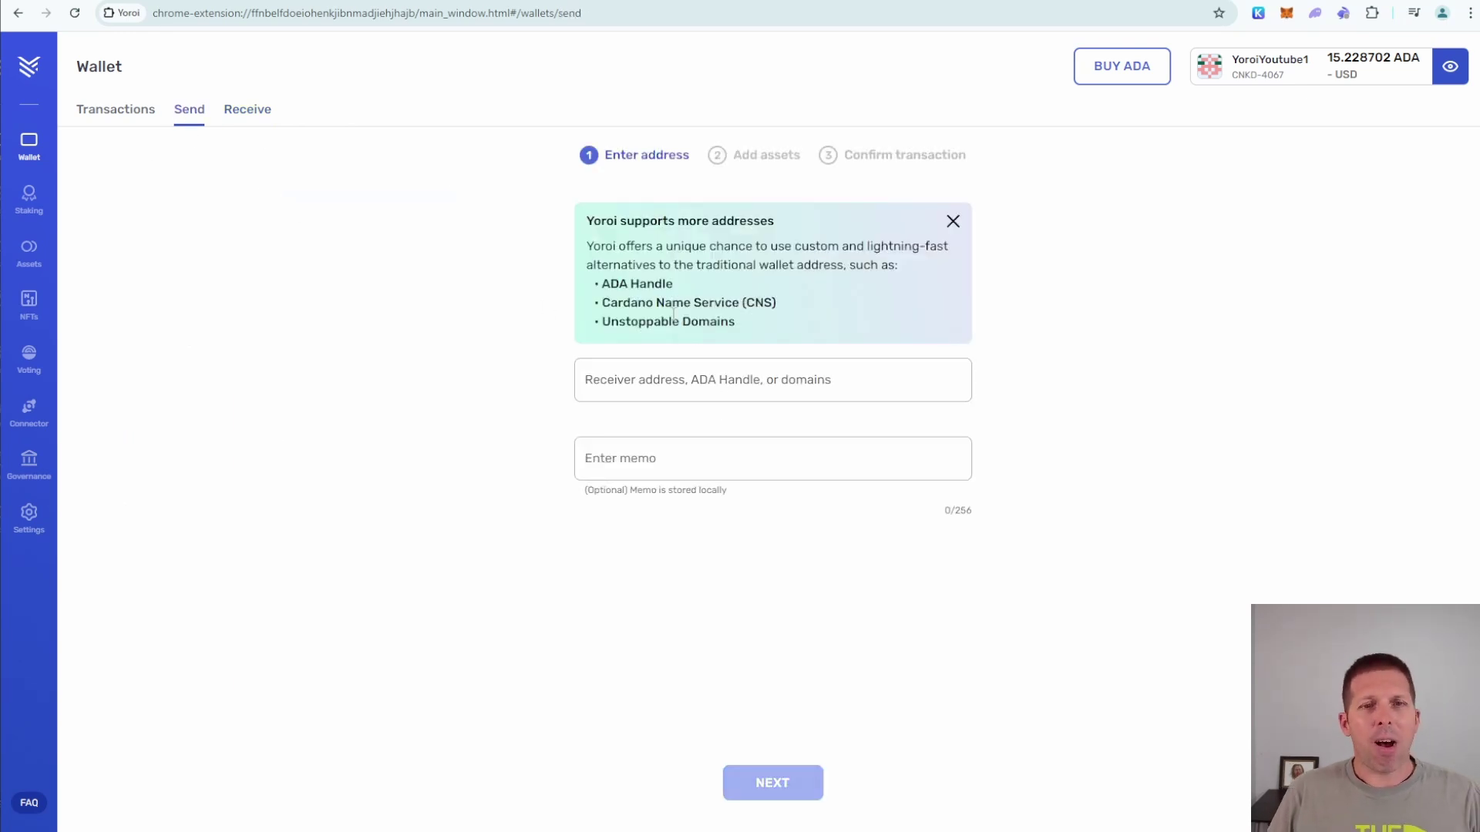
{"action": "left_click", "coordinate": [694, 376]}
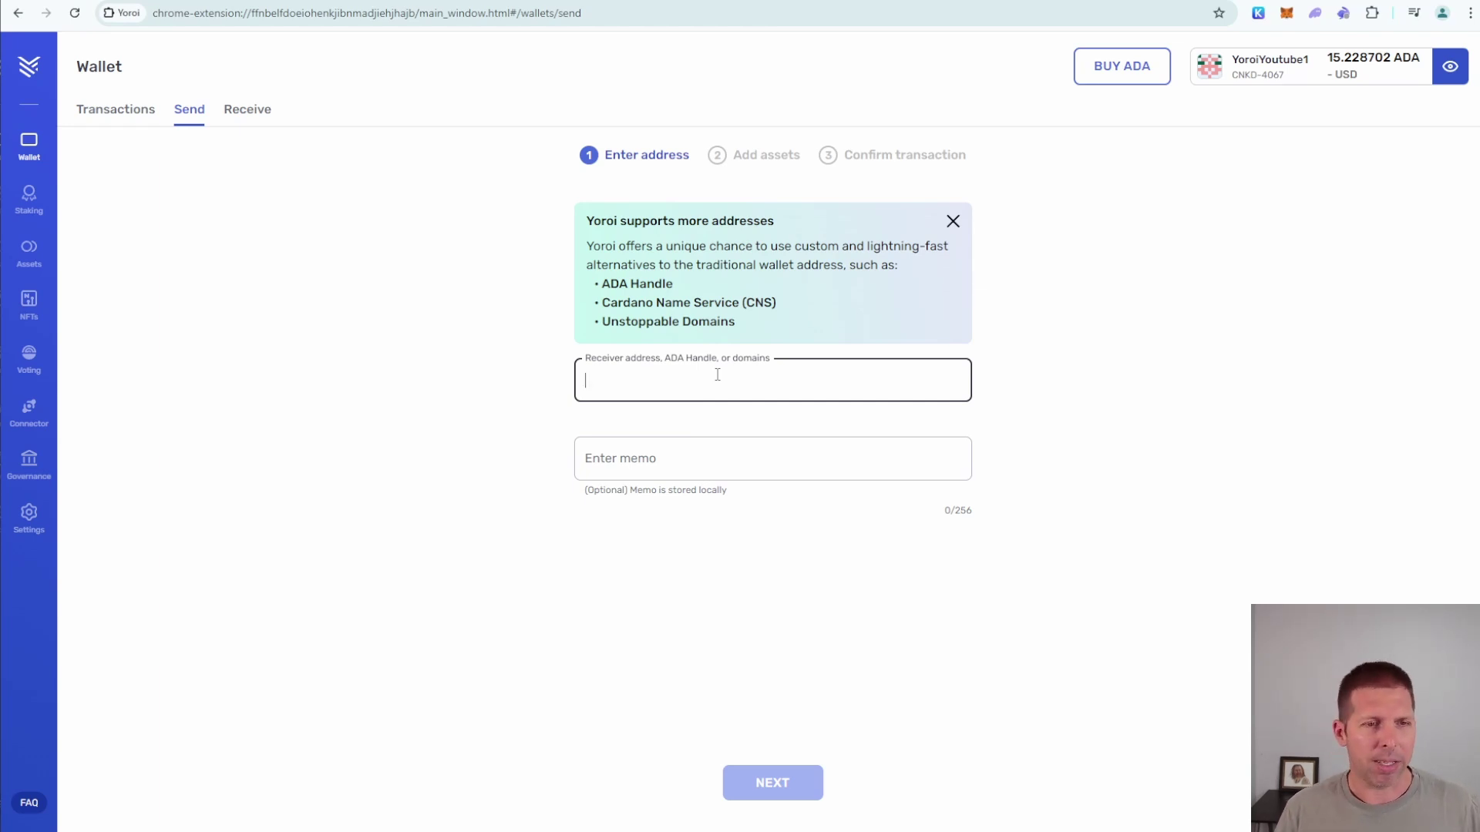
Step: Go back to the YoroiYoutube1 wallet's Transactions list, showing history from March 16, 2024
{"action": "left_click", "coordinate": [101, 123]}
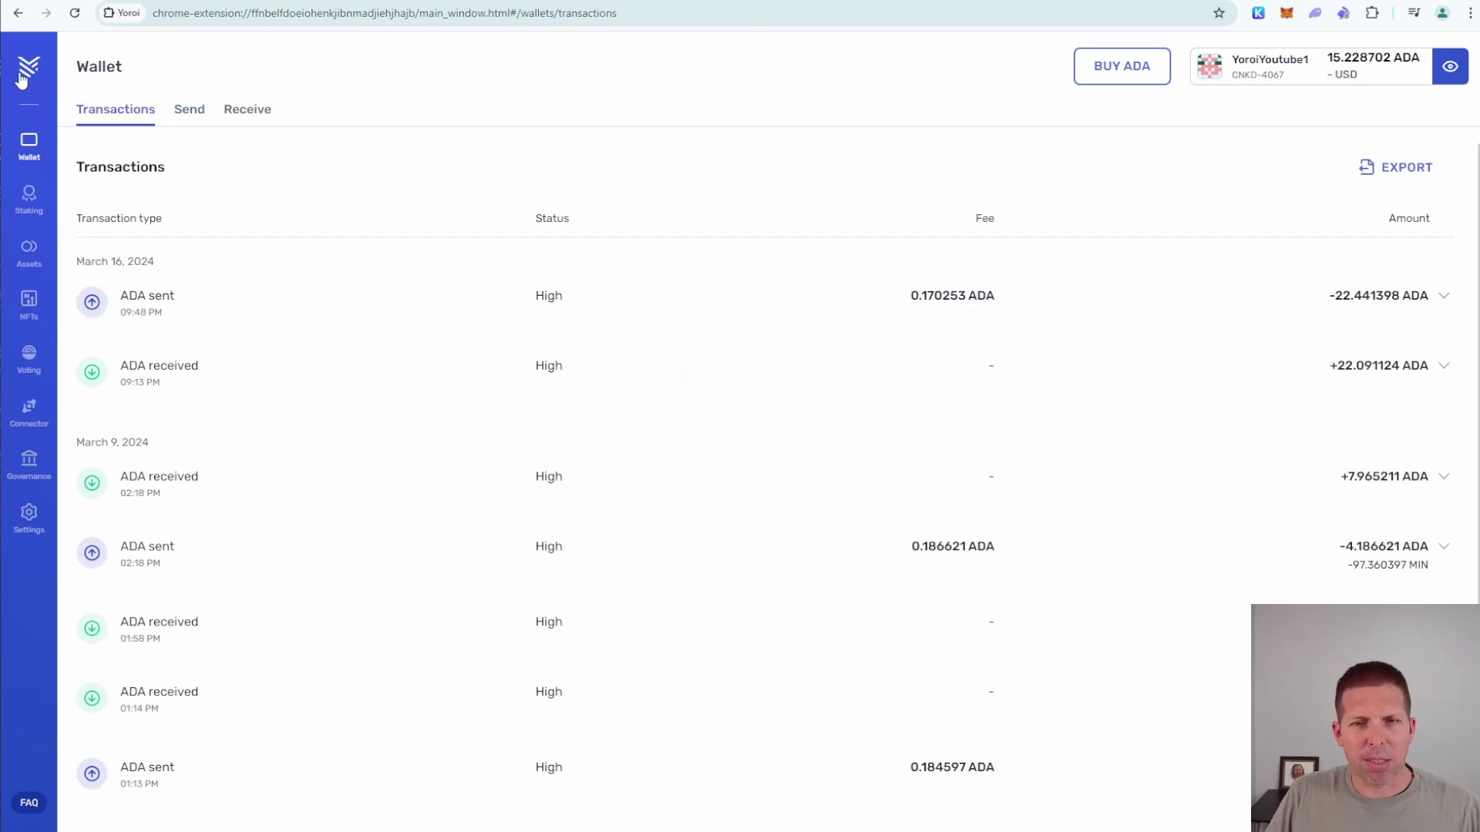